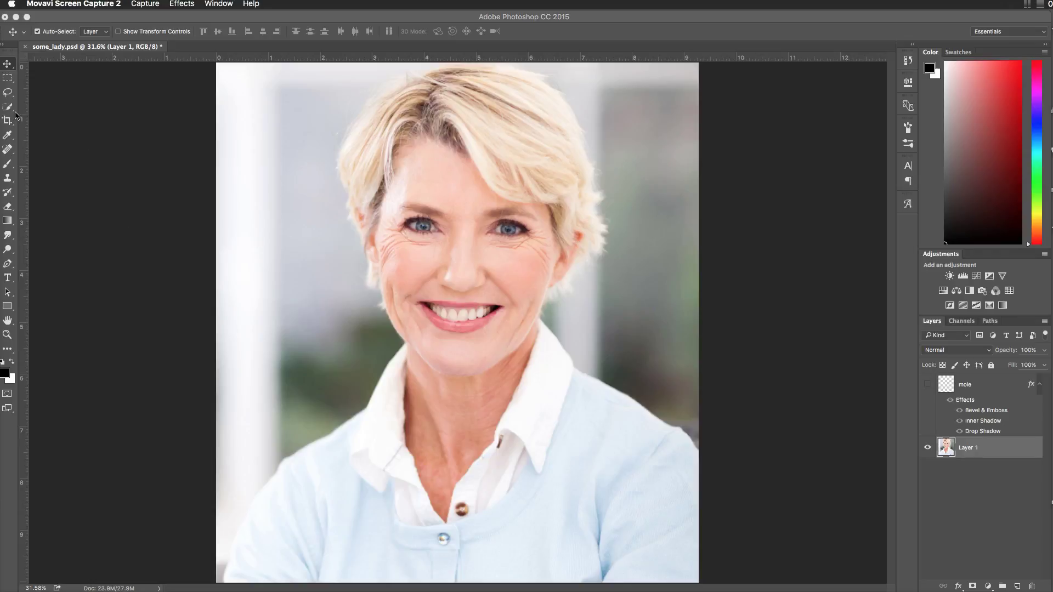
Step: Choose the Spot Healing Brush and set up a 112 px brush with a softer edge
left_click(10, 152)
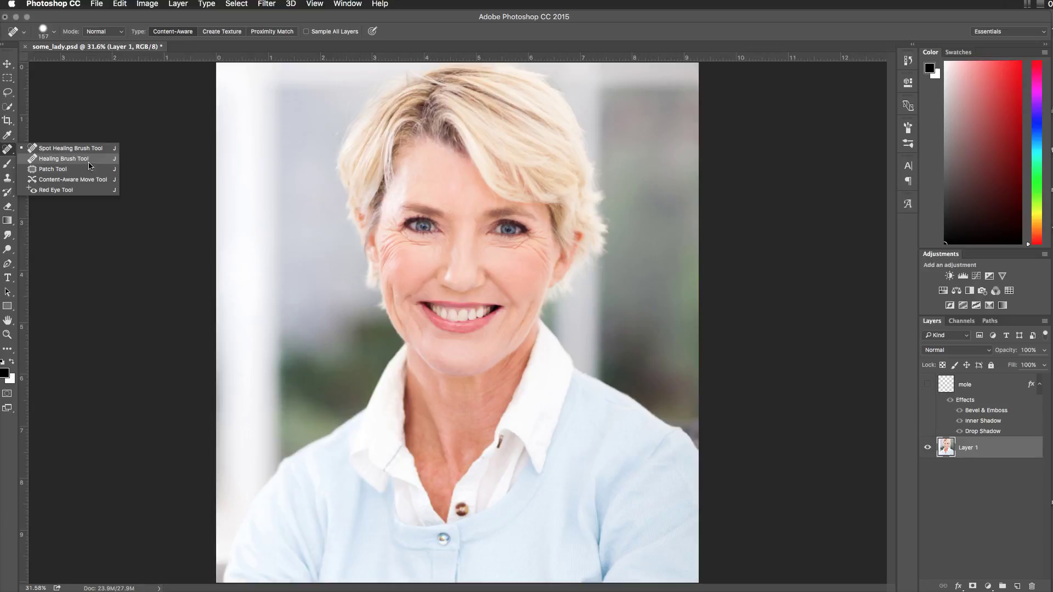
left_click(57, 153)
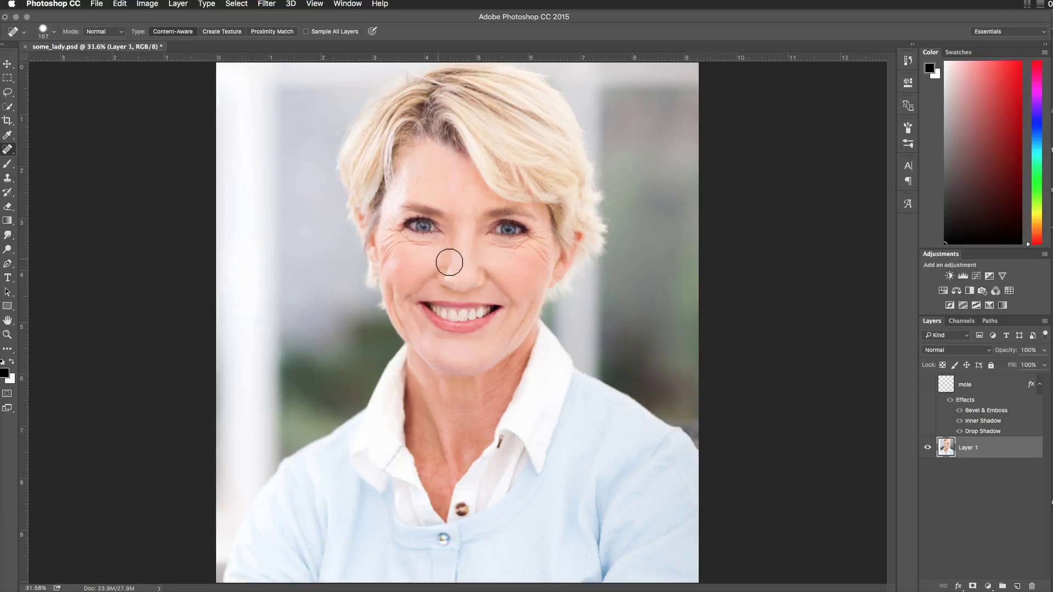
right_click(433, 254, "ctrl+alt")
mouse_move(433, 254)
left_mouse_down()
mouse_move(417, 253)
mouse_move(434, 302)
left_mouse_up()
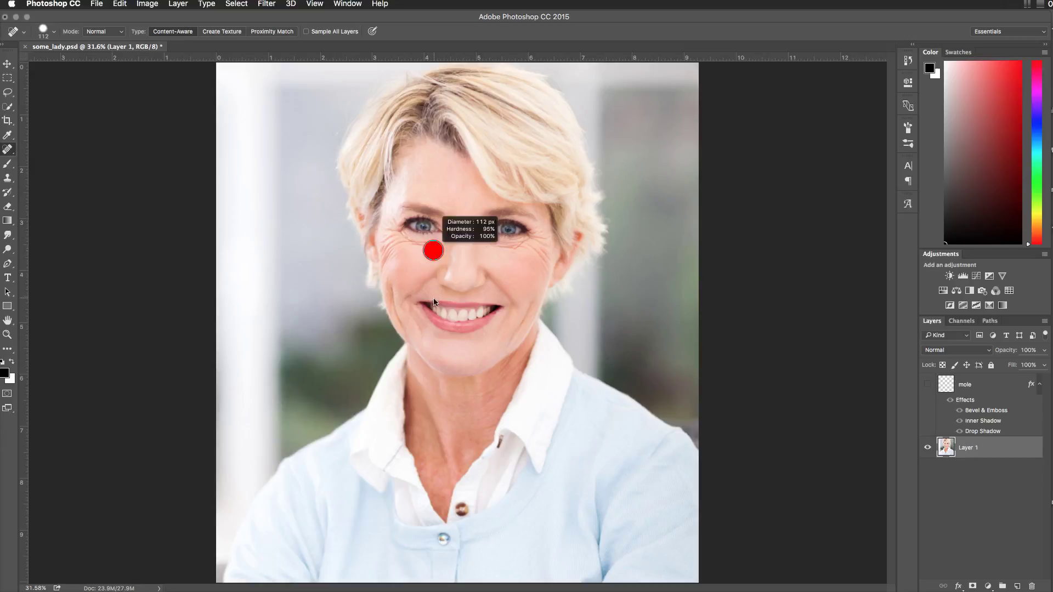
mouse_move(433, 190)
left_mouse_down()
mouse_move(434, 299)
mouse_move(427, 81)
left_mouse_up()
Step: Heal the wrinkles under the woman's right eye with a brush stroke and fade the stroke to 76% opacity
mouse_move(427, 253)
left_mouse_down()
mouse_move(438, 257)
mouse_move(403, 238)
left_mouse_up()
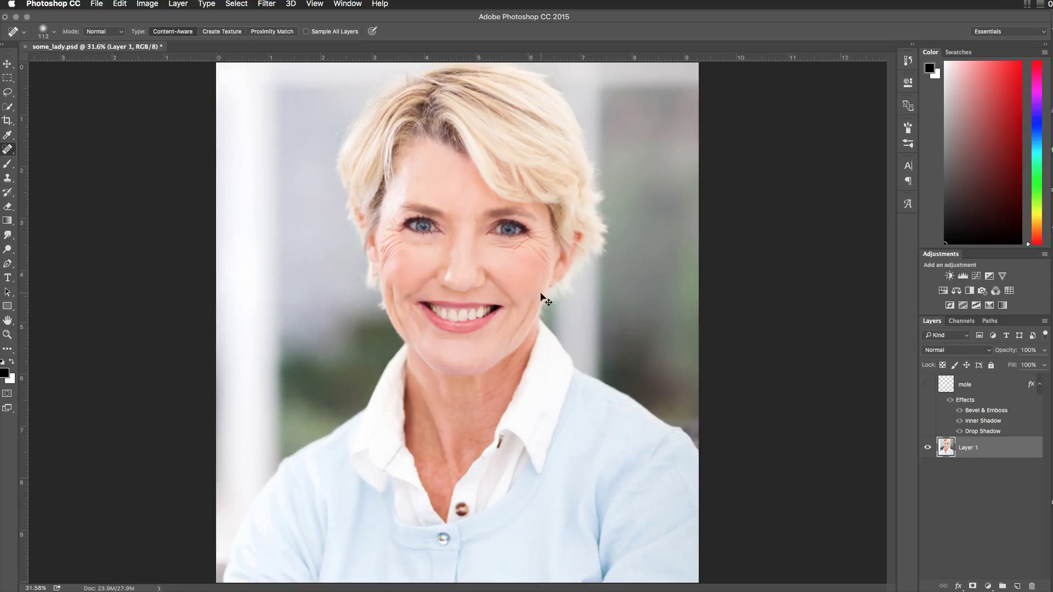
key("super+shift+f")
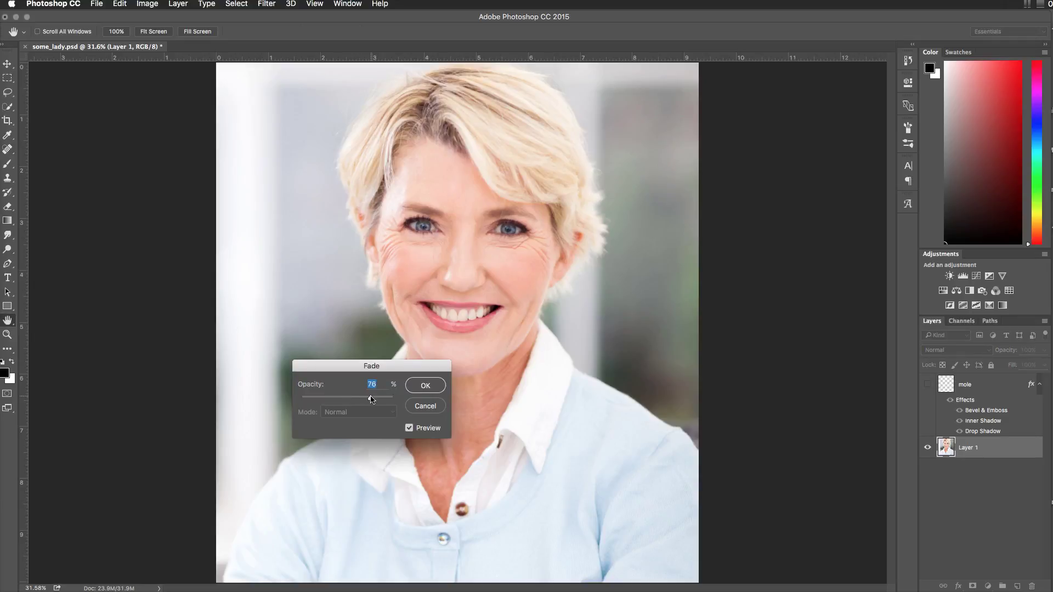
left_click(425, 385)
Step: Heal the wrinkles under the woman's left eye with the Spot Healing Brush and fade the stroke to a lower opacity
key("j")
left_click_drag(488, 241, 537, 240)
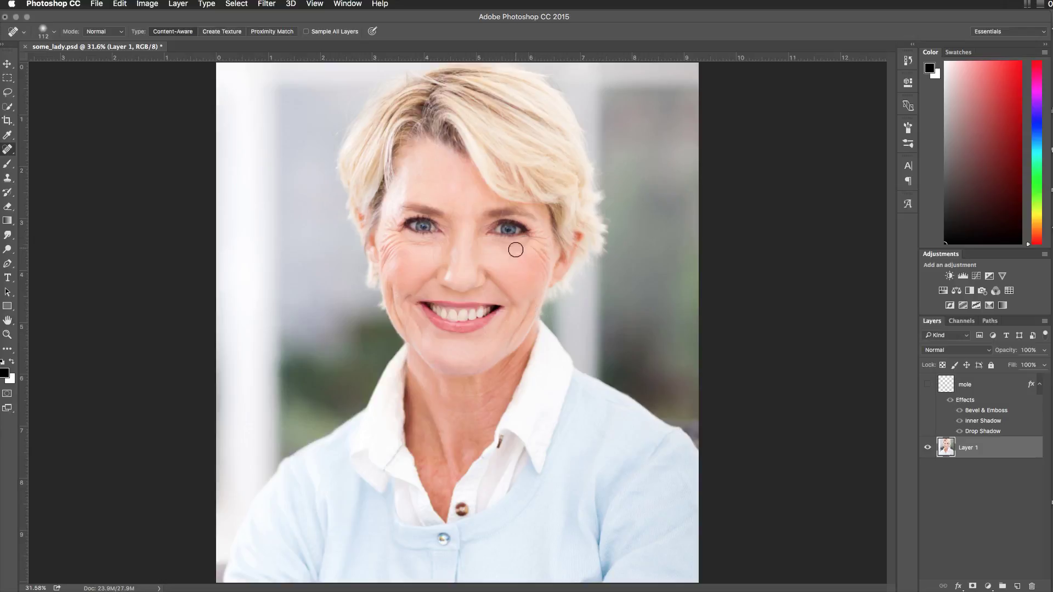
key("super+shift+f")
left_click(367, 397)
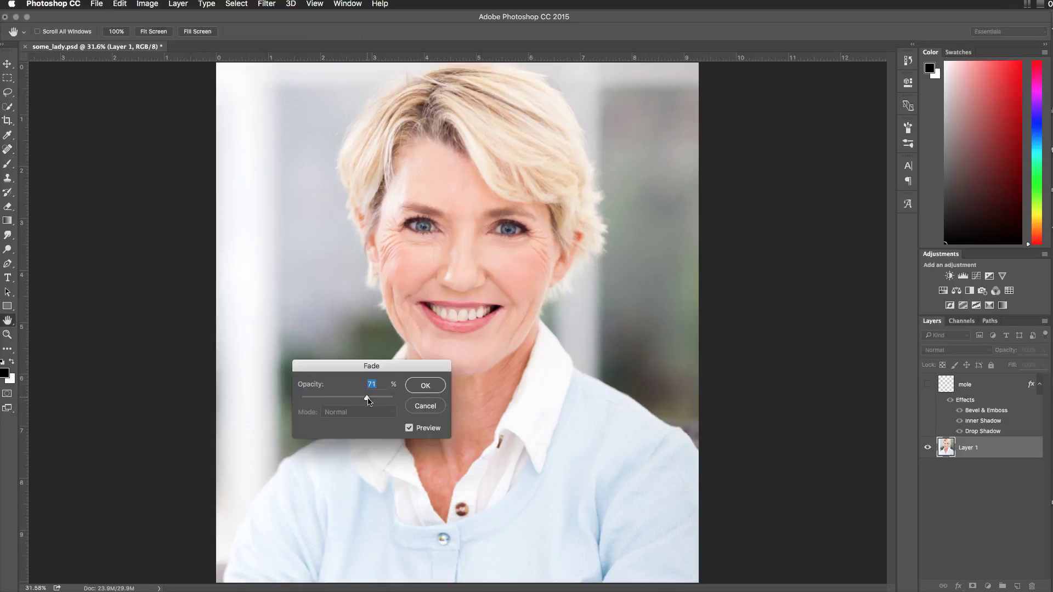
mouse_move(361, 400)
left_mouse_down()
mouse_move(303, 398)
mouse_move(371, 400)
left_mouse_up()
left_click(425, 385)
Step: Patch the wrinkles on the cheek beside her right eye with smooth skin using the Patch Tool, then fade the patch to 76%
key("j")
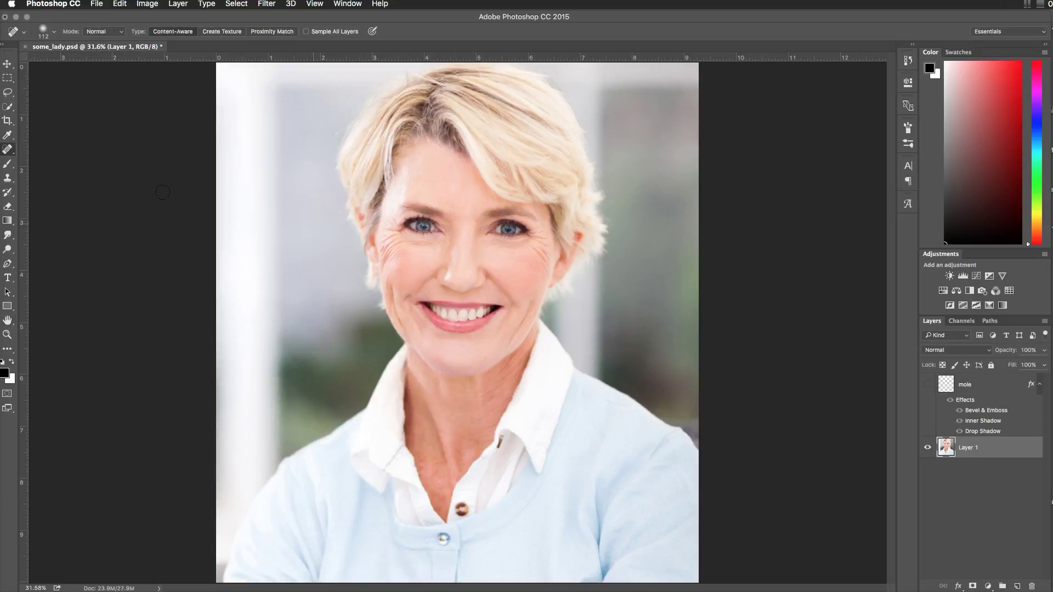
left_click(10, 151)
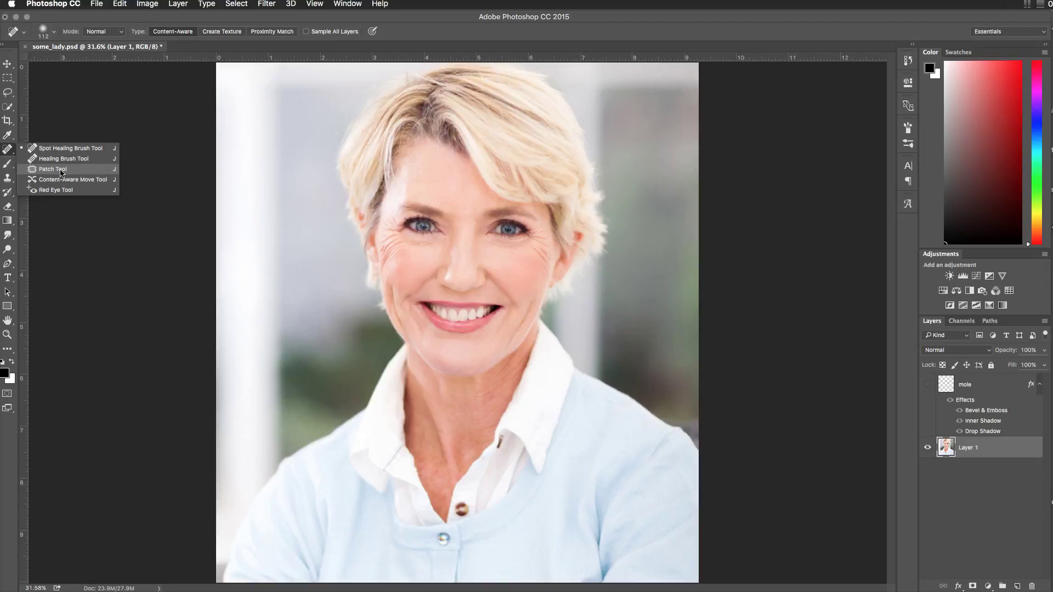
left_click(111, 173)
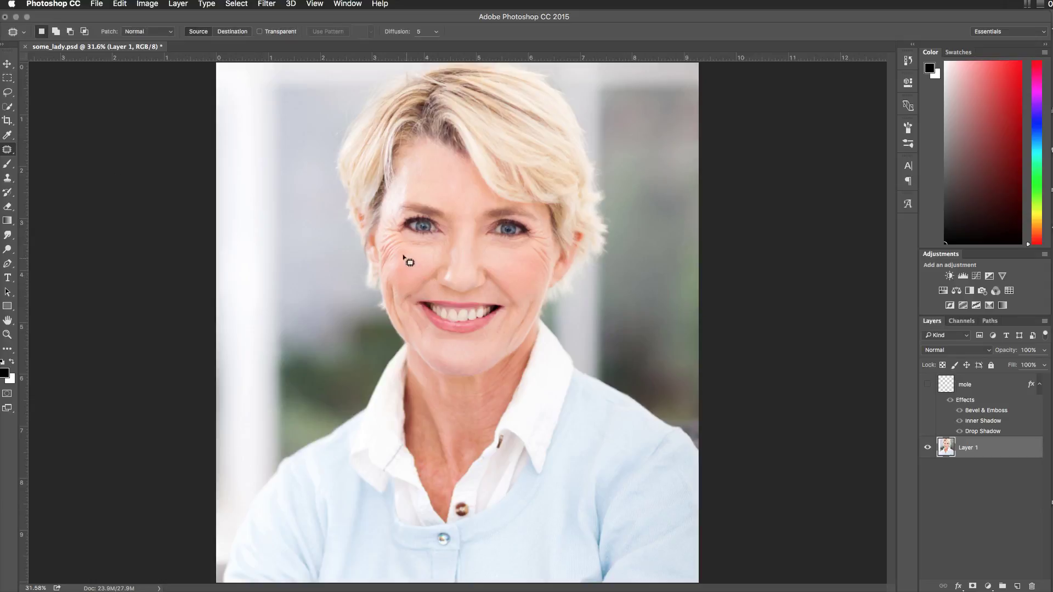
mouse_move(401, 252)
left_mouse_down()
mouse_move(414, 243)
mouse_move(407, 236)
mouse_move(382, 240)
mouse_move(381, 272)
mouse_move(408, 258)
left_mouse_up()
left_click_drag(431, 209, 436, 181)
key("shift")
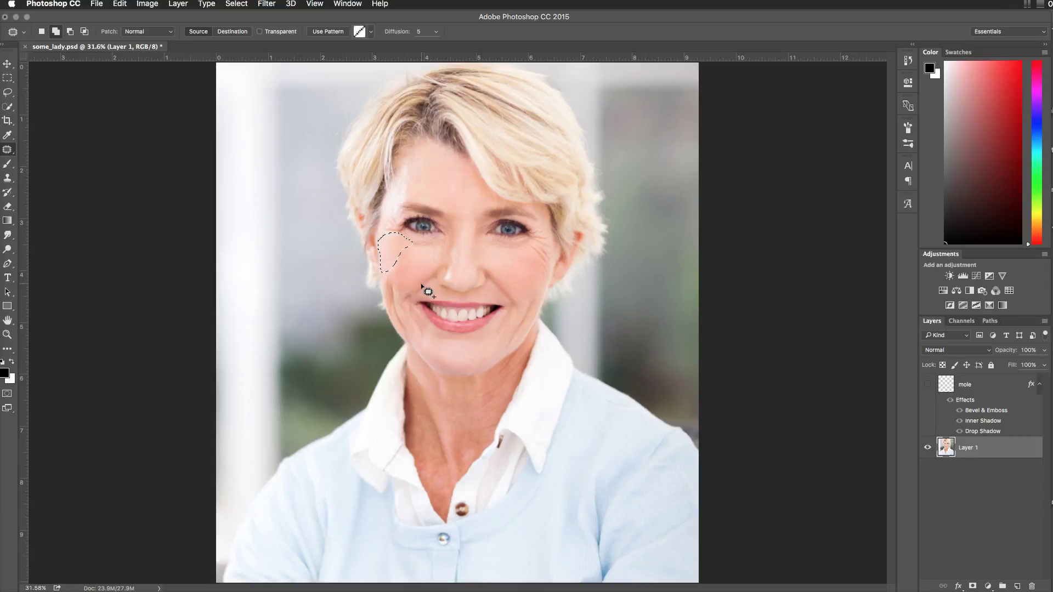
key("super+shift+f")
left_click_drag(393, 398, 379, 402)
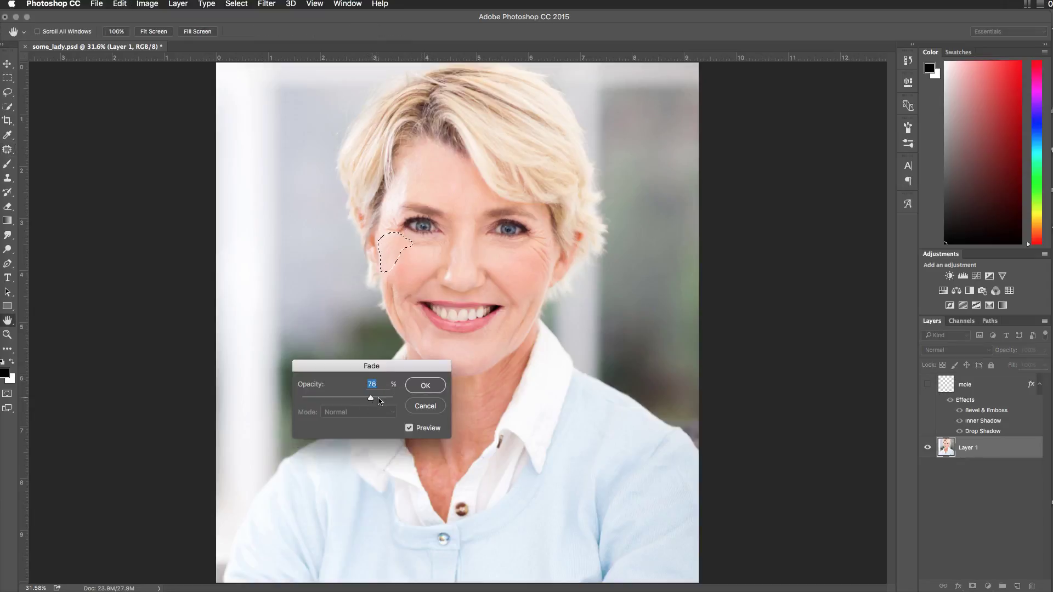
left_click(424, 386)
Step: Patch the wrinkled area on the cheek below her left eye's outer corner with nearby cheek skin and fade it to 75%
mouse_move(529, 249)
left_mouse_down()
mouse_move(529, 238)
mouse_move(551, 242)
mouse_move(549, 278)
mouse_move(528, 248)
left_mouse_up()
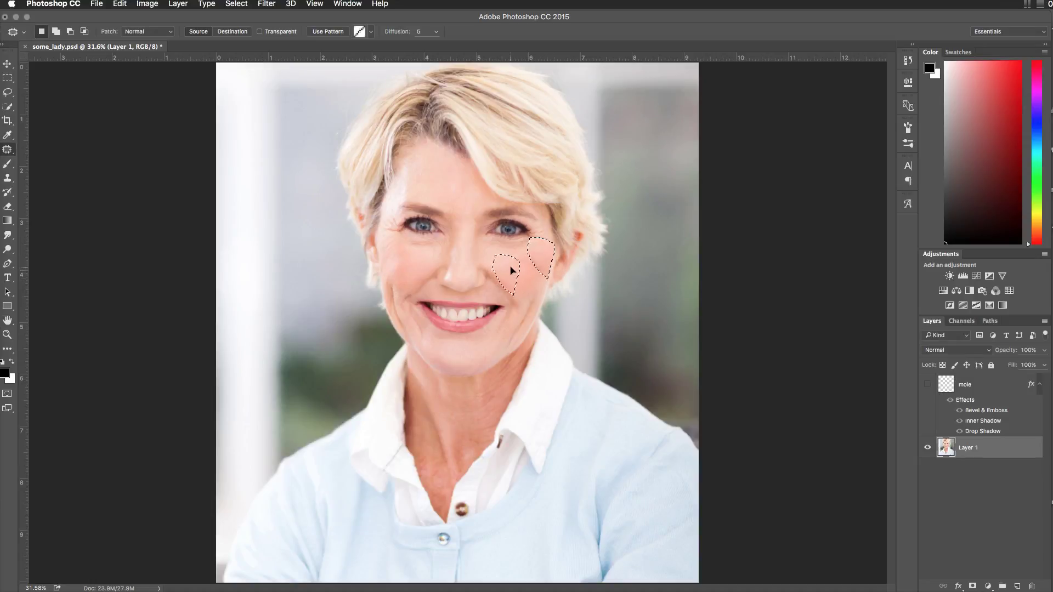
left_click_drag(532, 277, 532, 282)
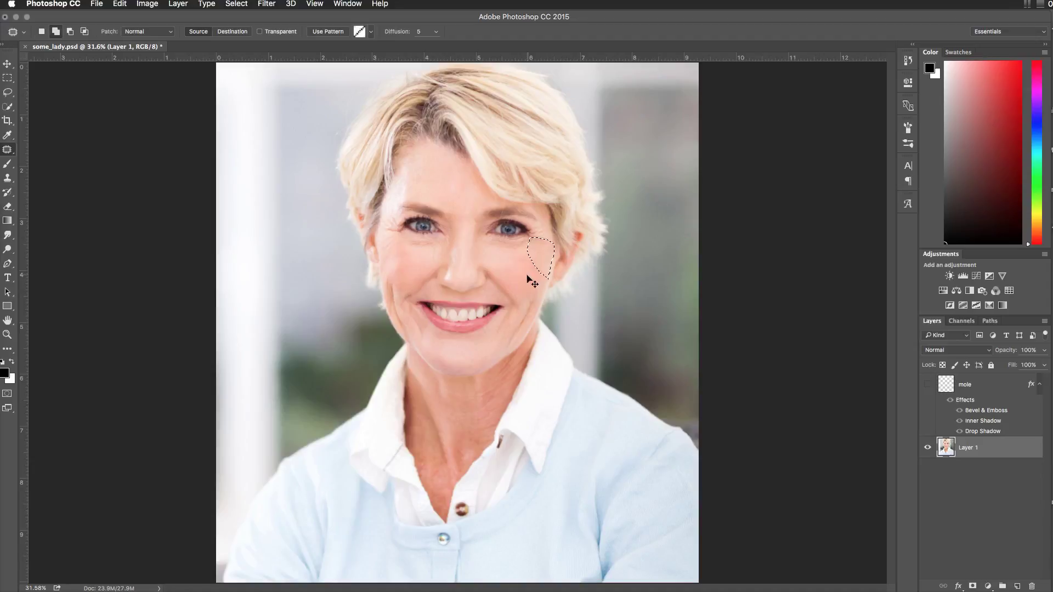
key("super+shift+f")
left_click_drag(393, 398, 370, 398)
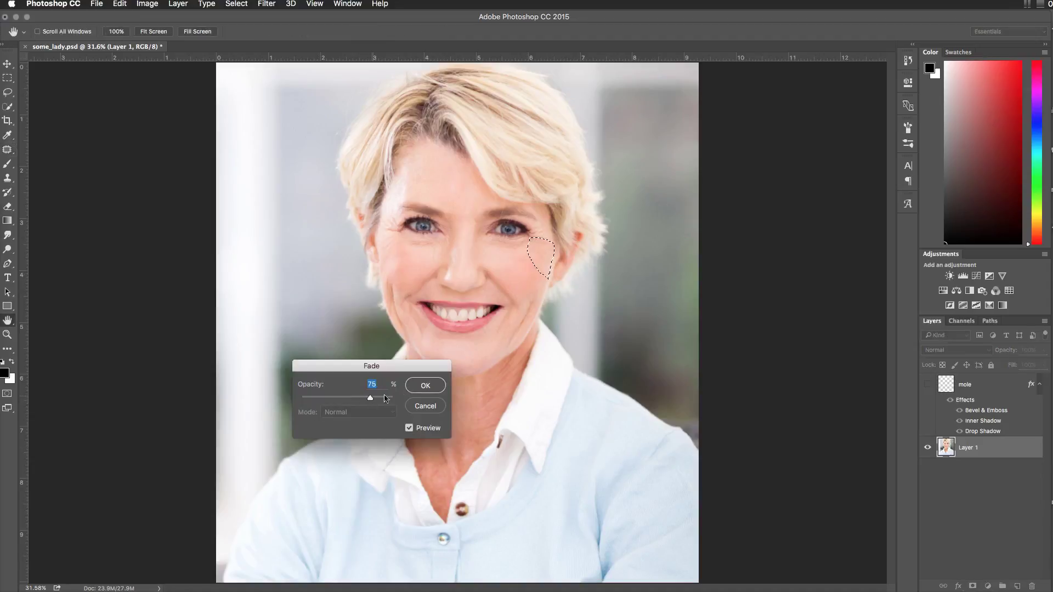
left_click(422, 388)
Step: Patch the crow's feet at the outer corner of her left eye with cheek skin, fade the patch to 85% and deselect
mouse_move(544, 227)
left_mouse_down()
mouse_move(535, 243)
mouse_move(548, 242)
mouse_move(550, 228)
mouse_move(512, 273)
left_mouse_up()
key("super+shift+f")
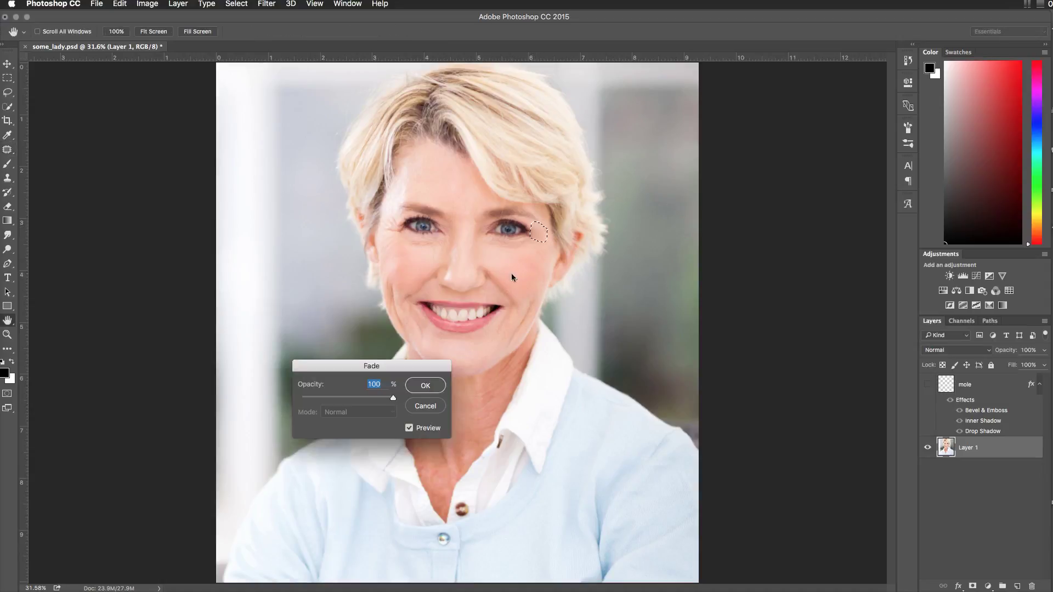
left_click(380, 400)
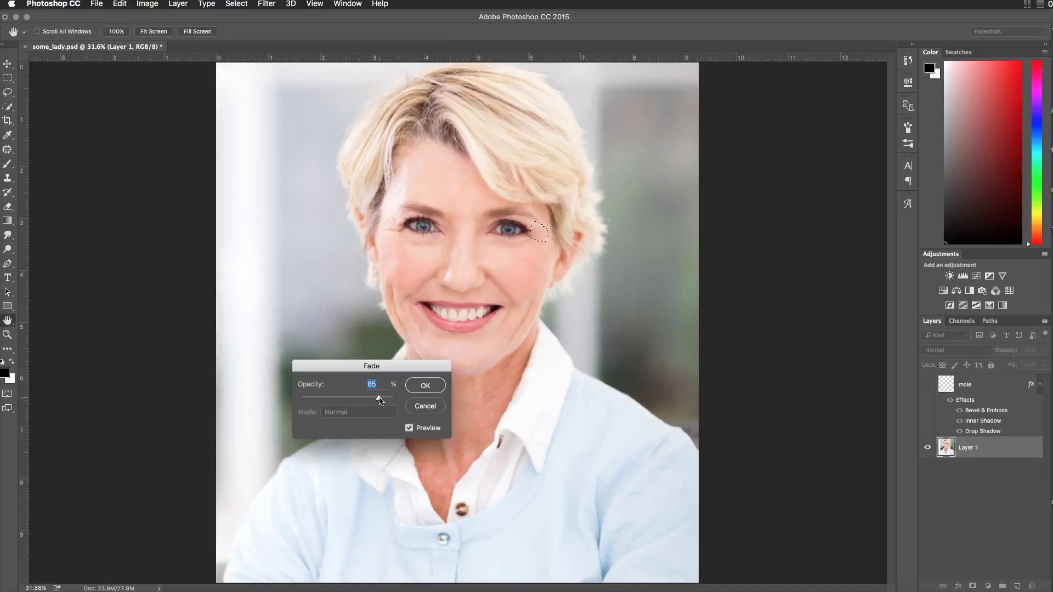
left_click(425, 386)
key("super+d")
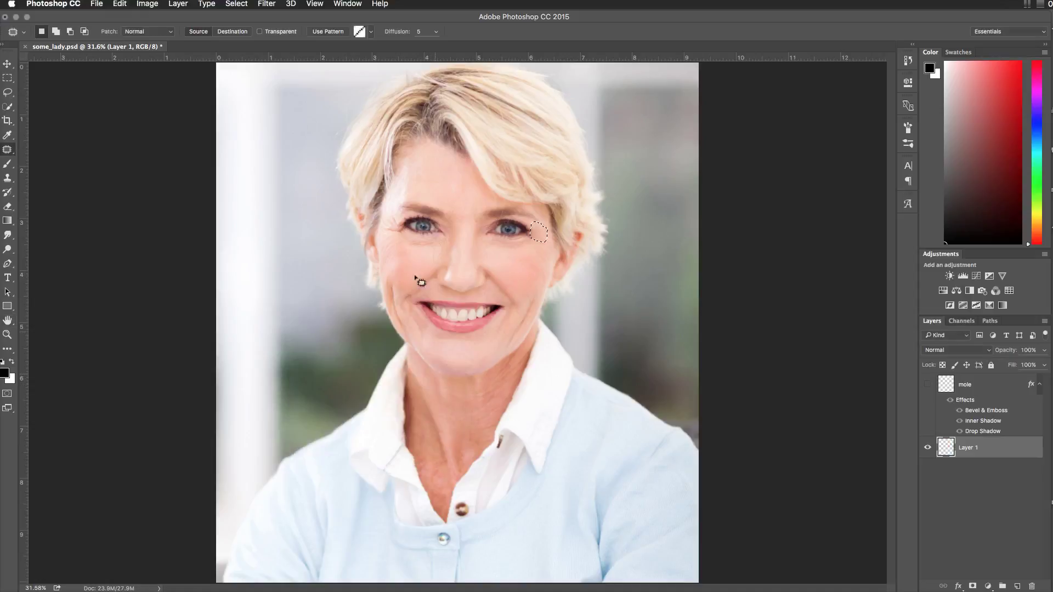
Step: Patch the crow's feet at the outer corner of her right eye, fade the patch to a lower opacity and deselect
mouse_move(403, 223)
left_mouse_down()
mouse_move(392, 216)
mouse_move(395, 235)
left_mouse_up()
key("shift")
key("super+shift+f")
left_click_drag(391, 398, 362, 399)
left_click(367, 399)
left_click(425, 385)
key("j")
key("super+d")
Step: Patch the smile line on the cheek beside her mouth's left corner with forehead skin, fade it to 73% and deselect
mouse_move(522, 333)
left_mouse_down()
mouse_move(536, 293)
mouse_move(506, 349)
mouse_move(522, 327)
mouse_move(423, 176)
left_mouse_up()
key("shift+super+f")
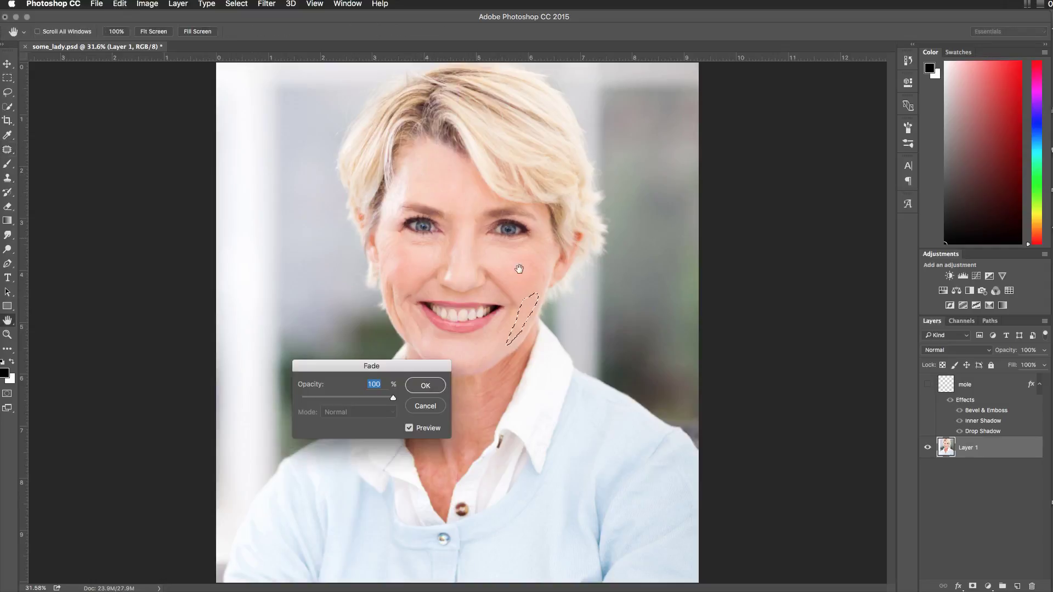
left_click_drag(360, 398, 368, 399)
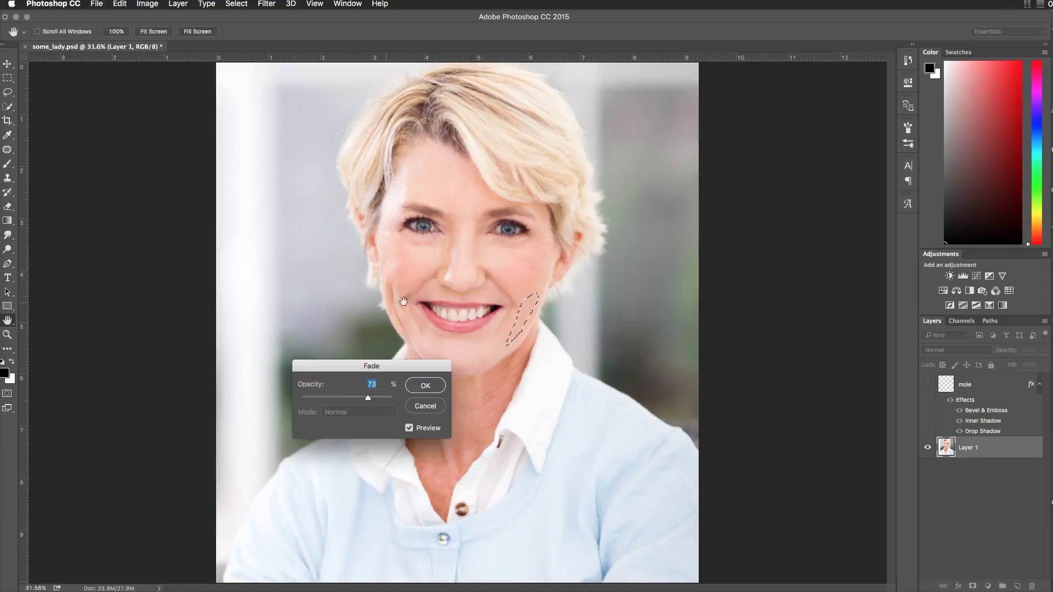
left_click(425, 386)
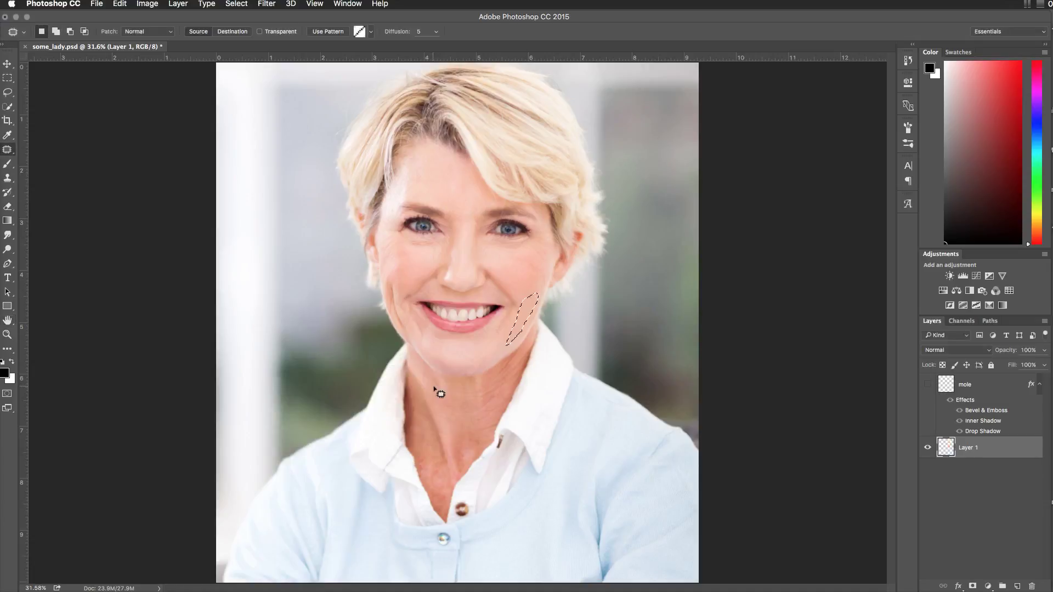
key("super+d")
Step: Patch the smile line next to her mouth's right corner with forehead skin and fade the patch to 77%
mouse_move(430, 327)
left_mouse_down()
mouse_move(426, 345)
mouse_move(399, 292)
mouse_move(410, 293)
mouse_move(424, 332)
mouse_move(449, 203)
mouse_move(435, 188)
mouse_move(468, 212)
left_mouse_up()
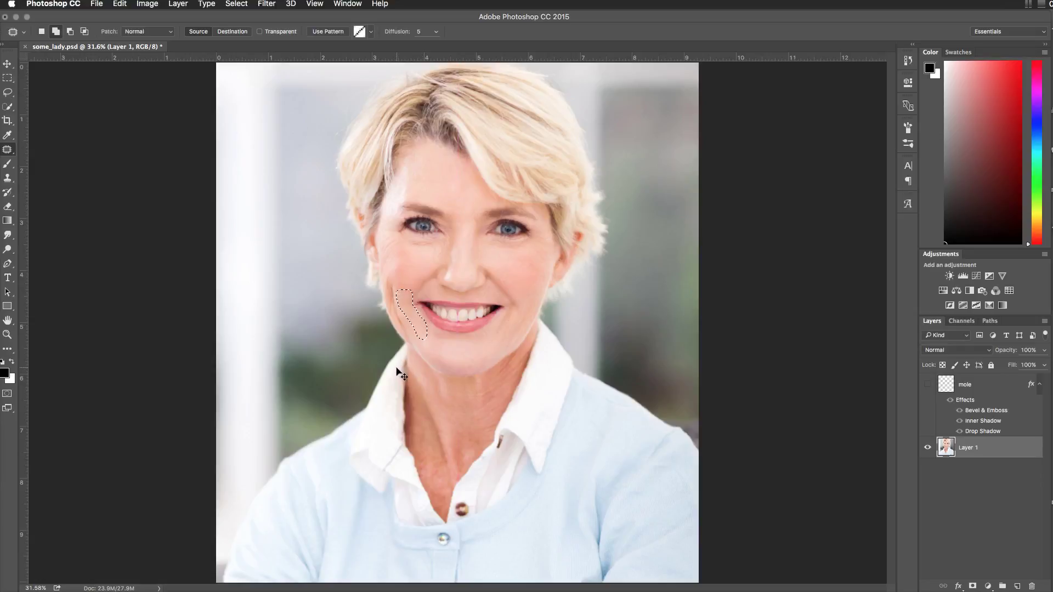
key("super+shift+f")
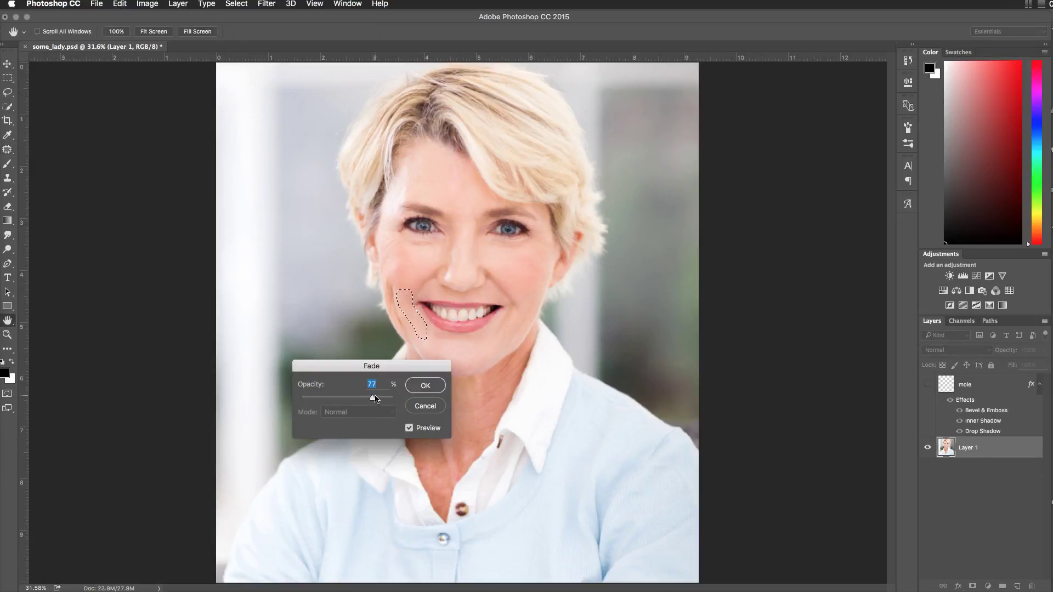
left_click(425, 386)
Step: Patch the outer crease along her right cheek and jaw with forehead skin and fade the patch to 80%
mouse_move(402, 287)
left_mouse_down()
mouse_move(393, 282)
mouse_move(392, 308)
mouse_move(420, 350)
left_mouse_up()
mouse_move(408, 313)
left_mouse_down()
mouse_move(394, 282)
mouse_move(400, 297)
mouse_move(442, 188)
left_mouse_up()
key("super+shift+f")
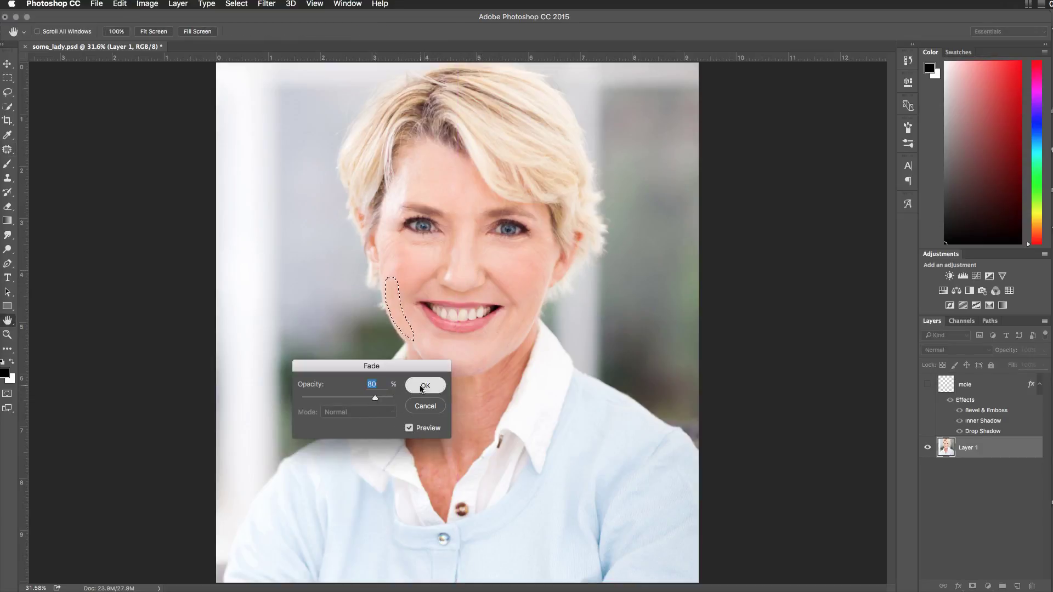
left_click(425, 386)
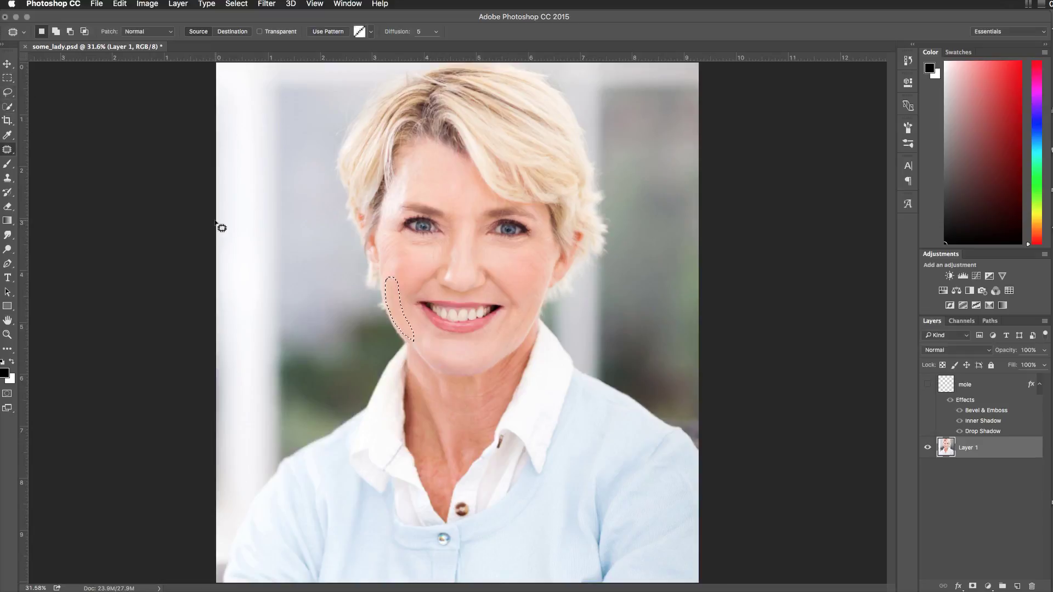
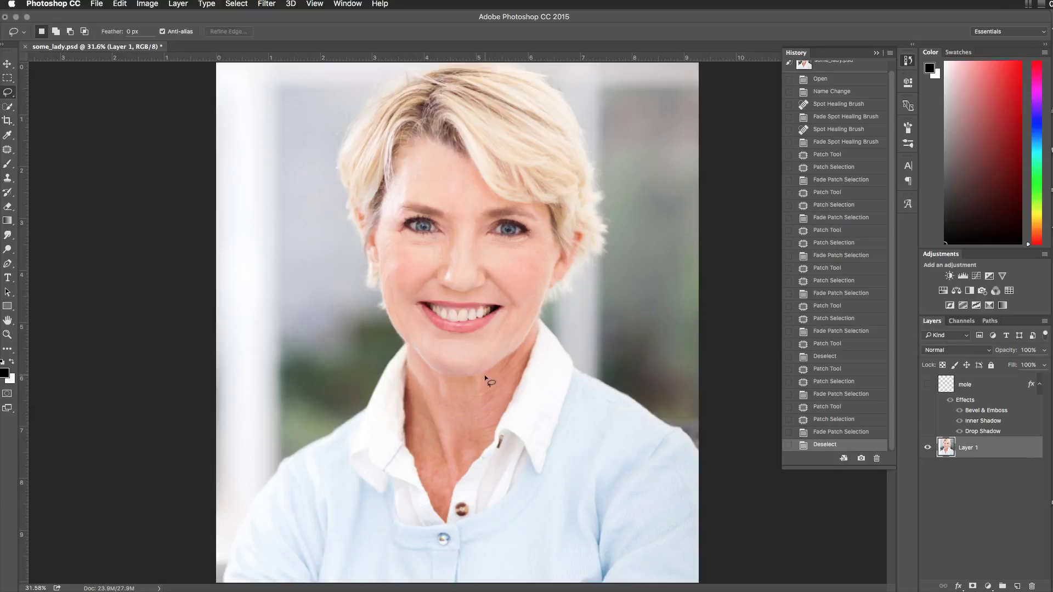
Step: Lasso the wrinkled skin on the left side of her neck between jaw and collar, and feather the selection by 12 pixels
mouse_move(485, 377)
left_mouse_down()
mouse_move(532, 332)
mouse_move(486, 444)
mouse_move(472, 456)
mouse_move(457, 433)
left_mouse_up()
left_click_drag(479, 381, 484, 377)
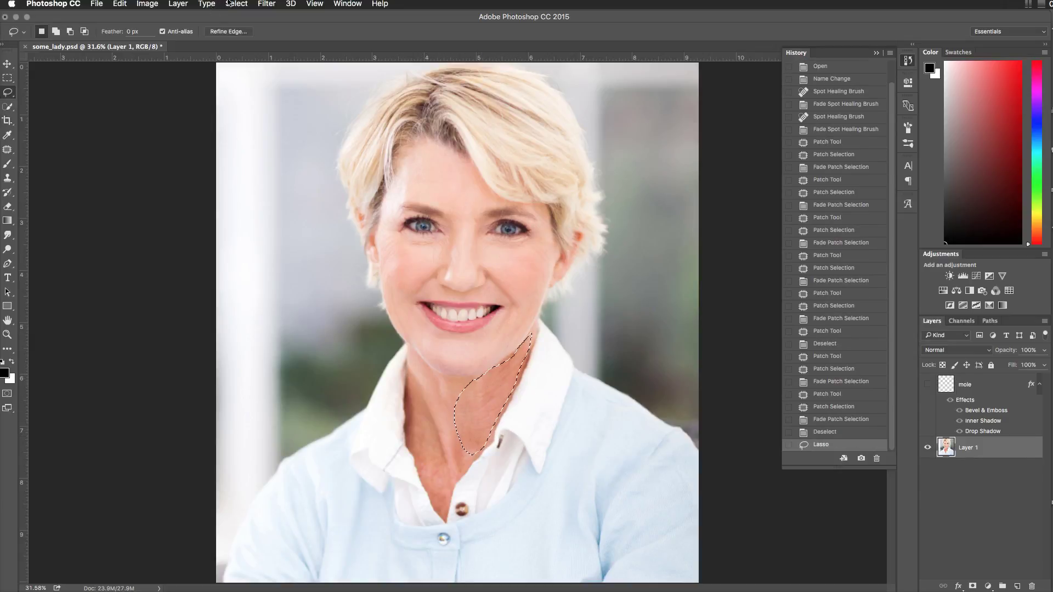
left_click(266, 4)
mouse_move(309, 137)
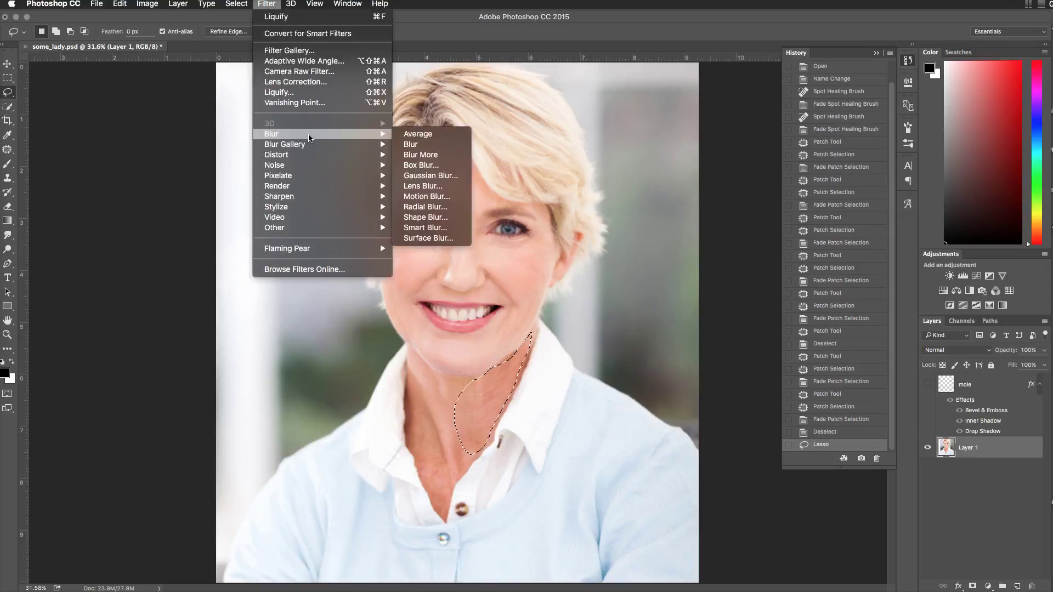
mouse_move(236, 4)
mouse_move(262, 151)
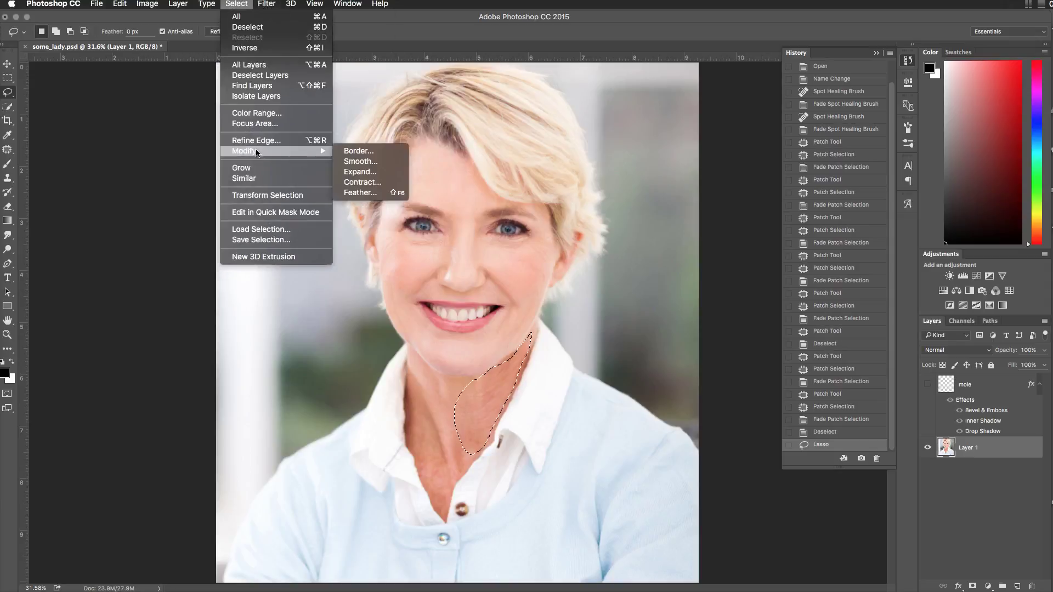
left_click(378, 194)
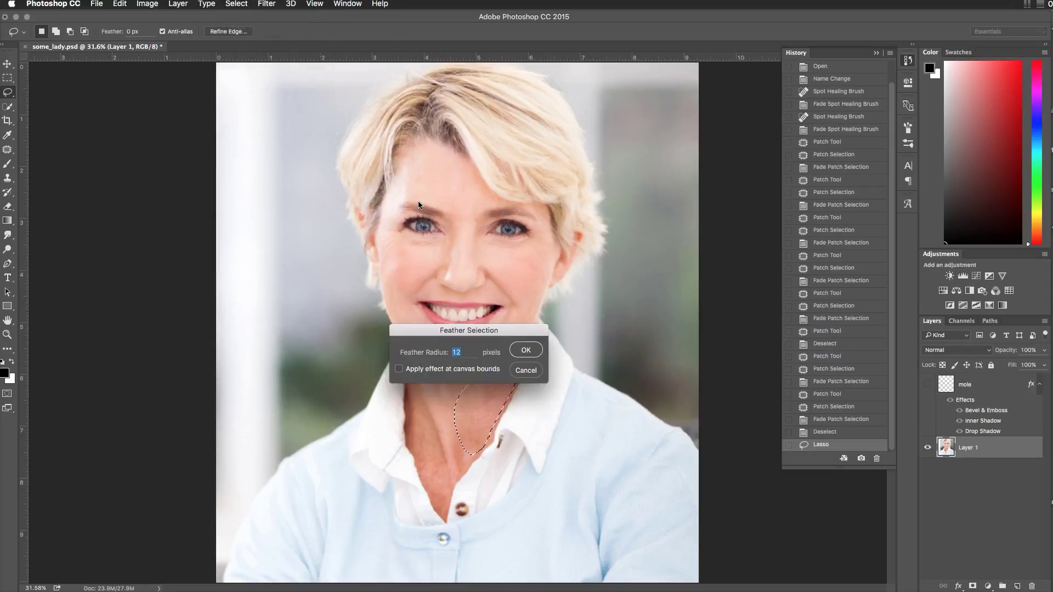
left_click(526, 350)
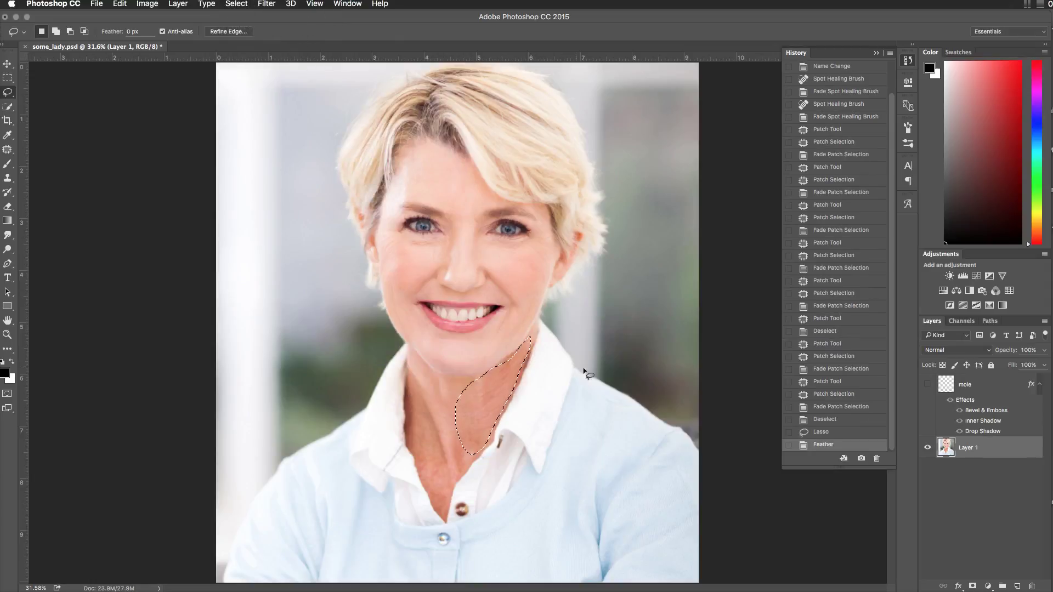
Step: Smooth the feathered neck selection with the Median noise filter
left_click(266, 5)
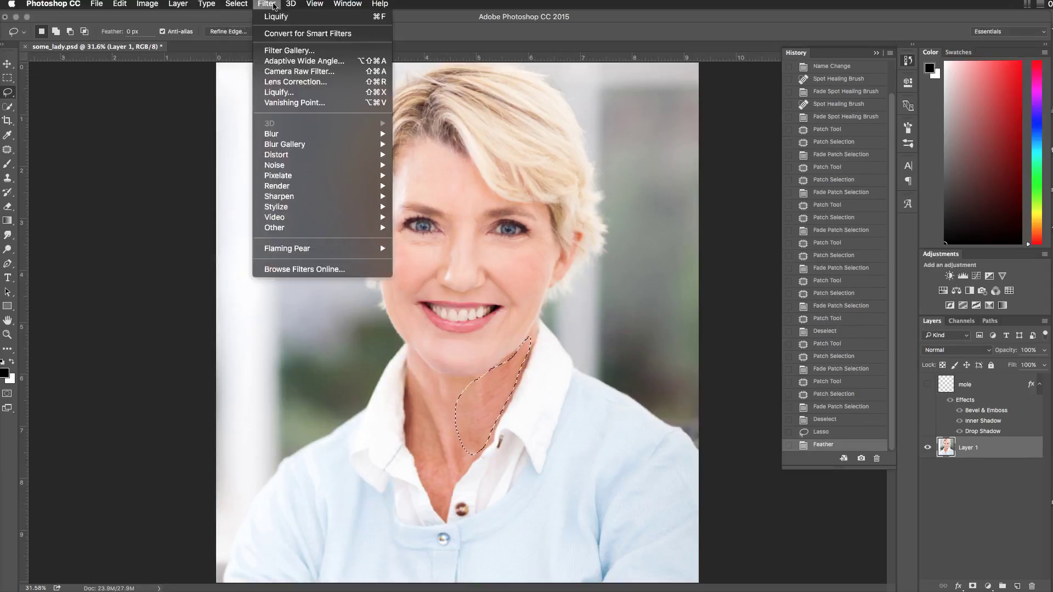
mouse_move(340, 165)
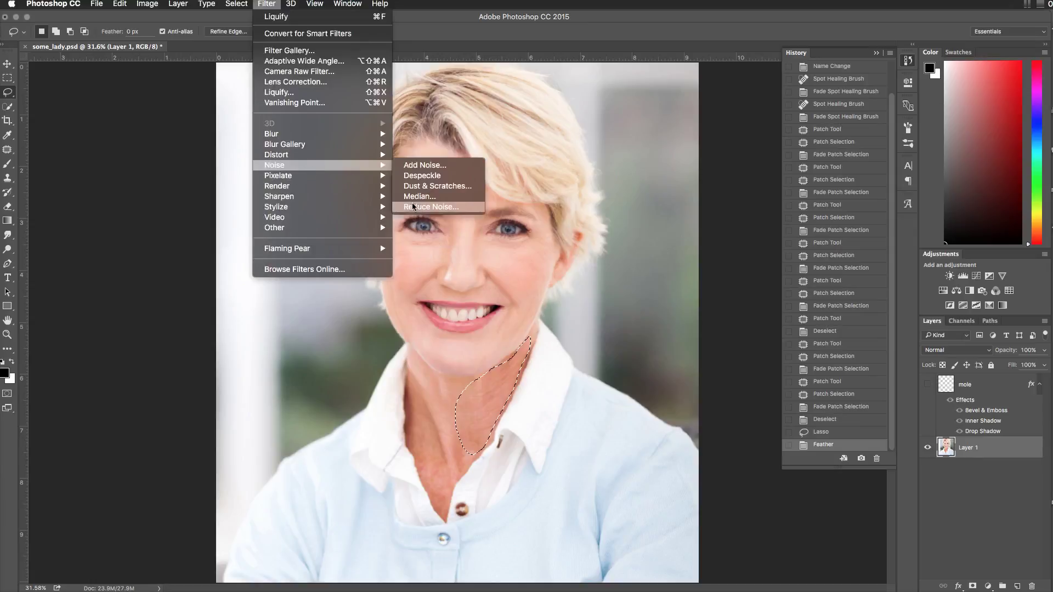
left_click(439, 196)
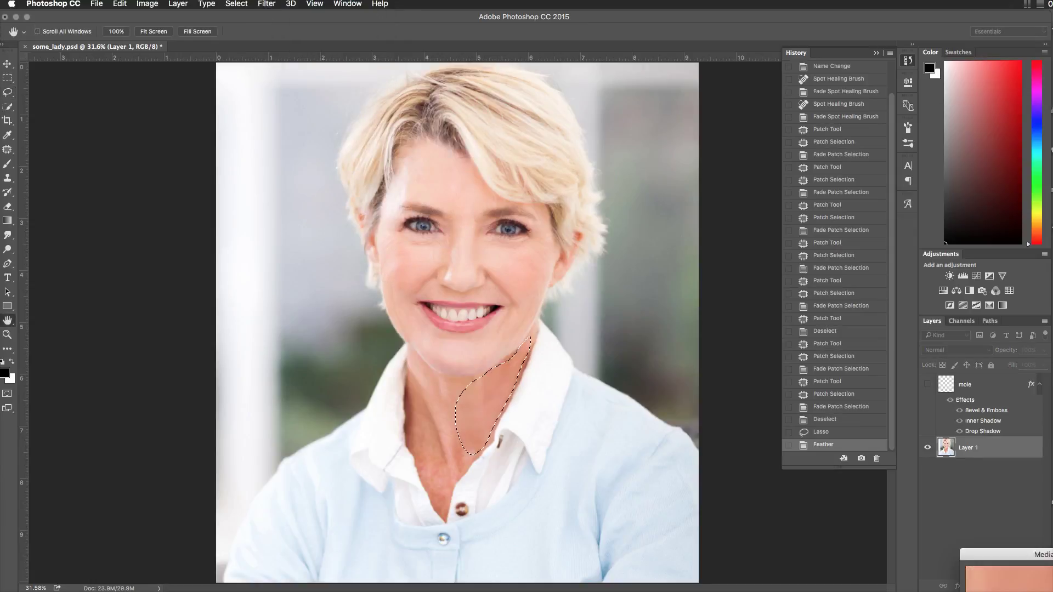
key("Return")
key("super+plus")
key("super+plus")
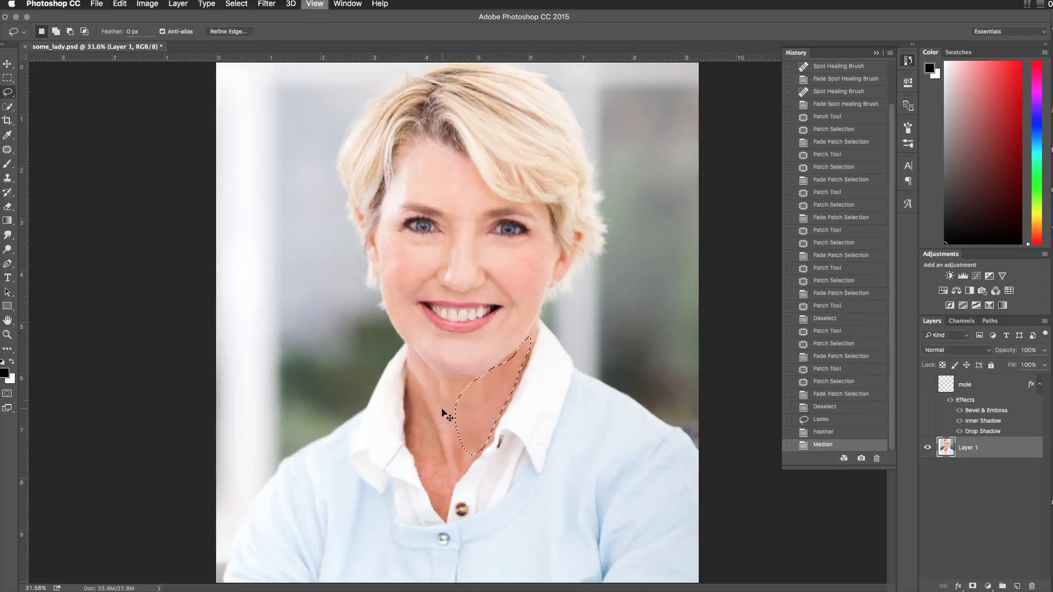
Step: Apply the Texturizer filter to the smoothed neck selection with Sandstone texture, 70% scaling, relief 4 and top-right light
key("super+plus")
key("super+plus")
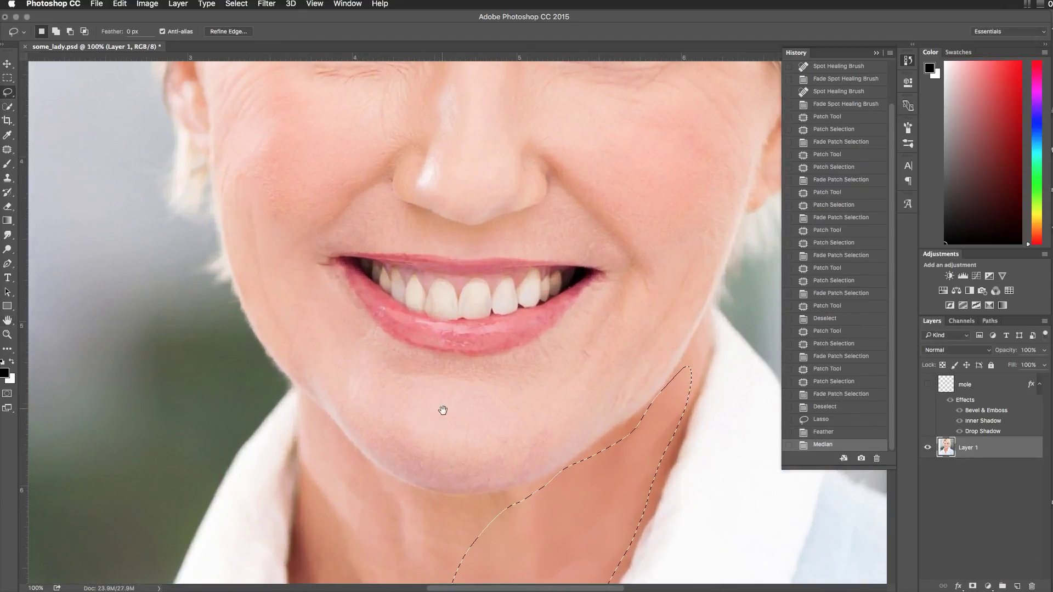
mouse_move(442, 414)
left_mouse_down()
mouse_move(422, 351)
mouse_move(263, 155)
left_mouse_up()
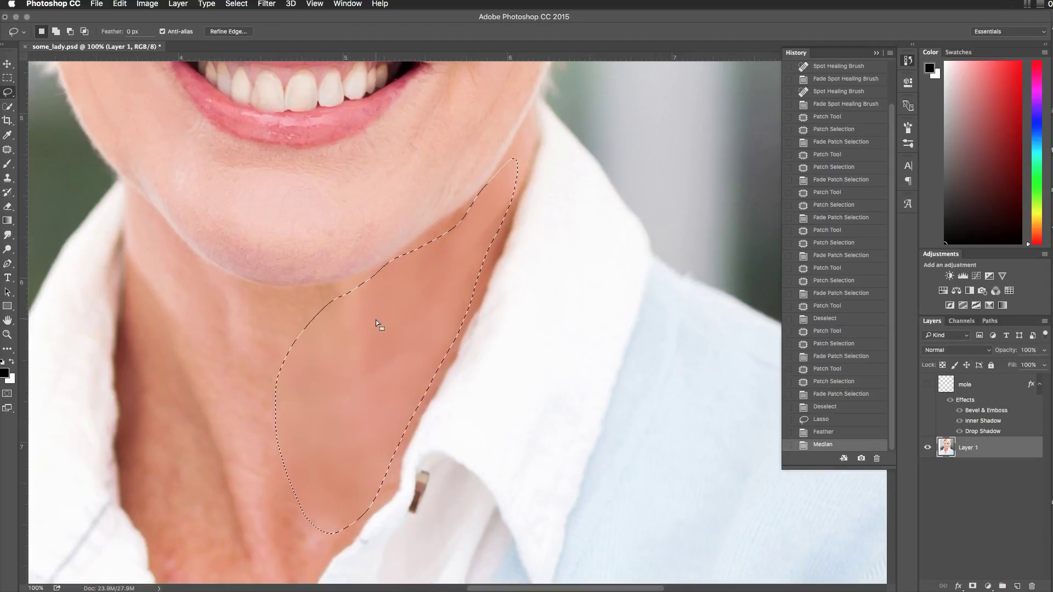
left_click(268, 4)
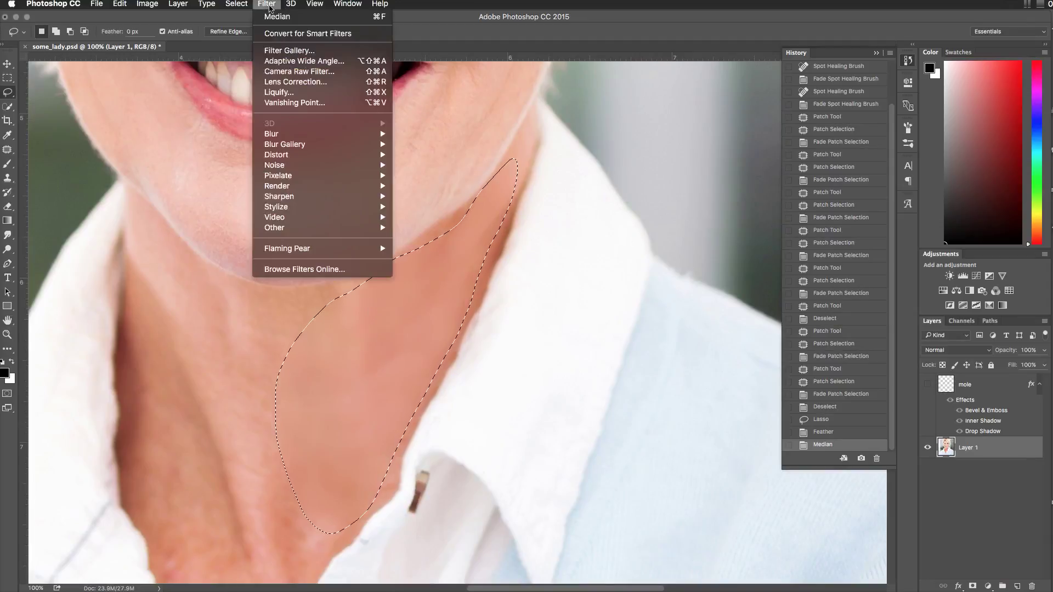
left_click(275, 50)
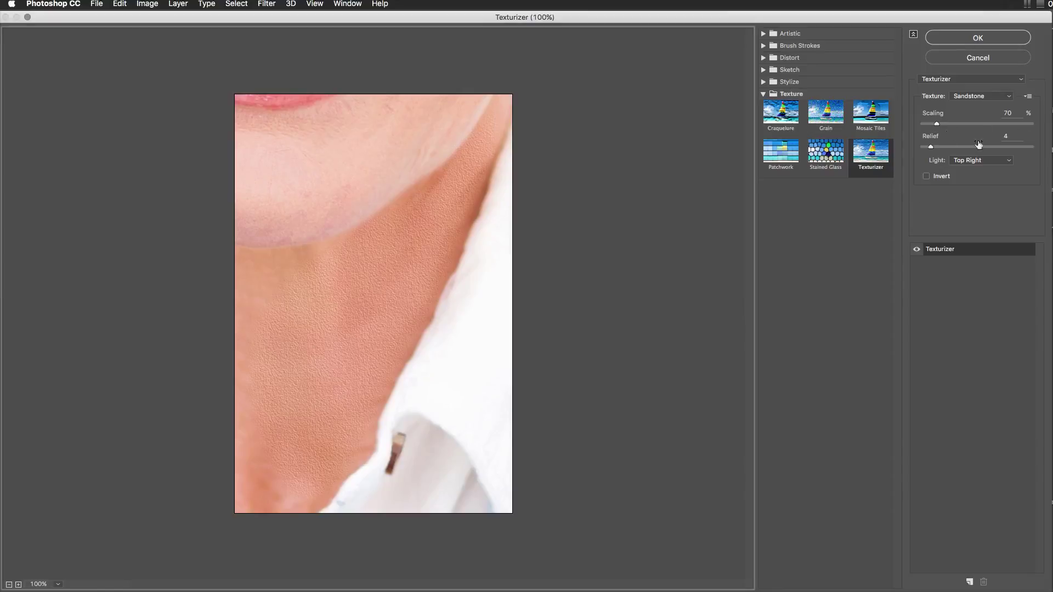
left_click(992, 34)
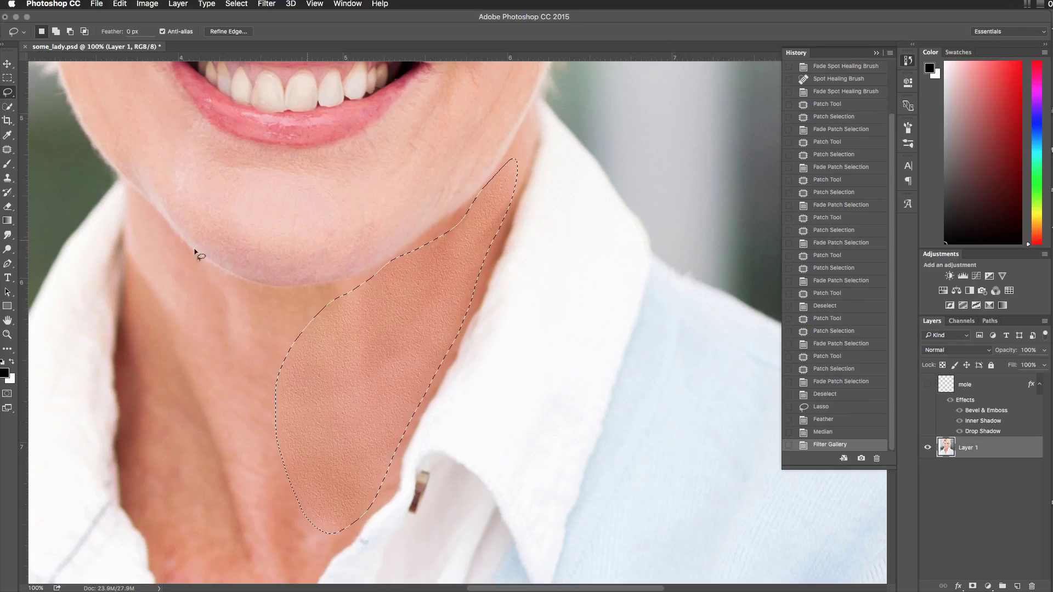
Step: Fade the sandstone texture on the left side of her neck to a lower opacity and deselect the area
left_click(119, 4)
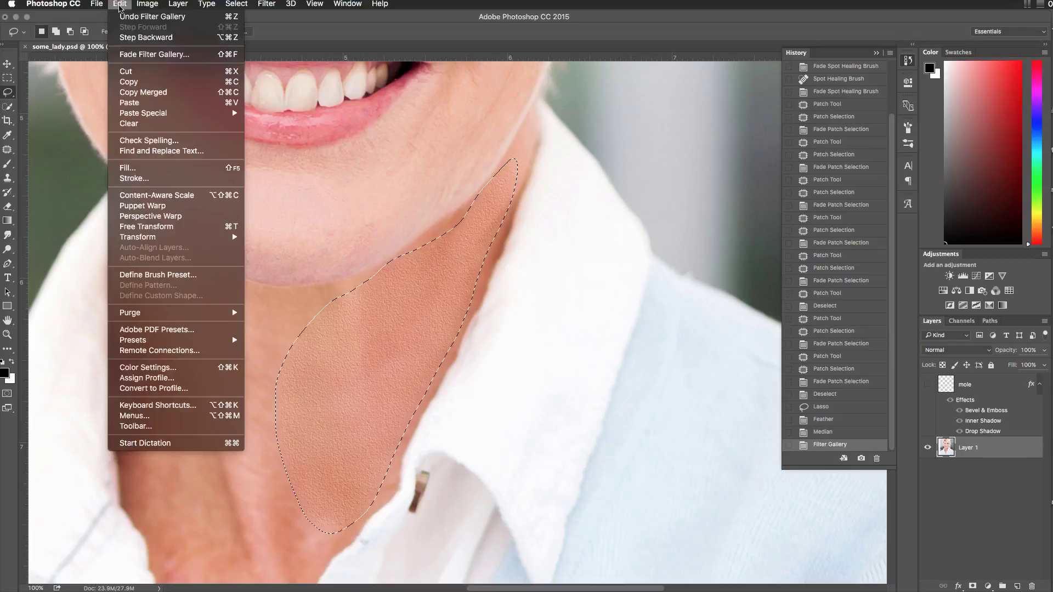
left_click(125, 56)
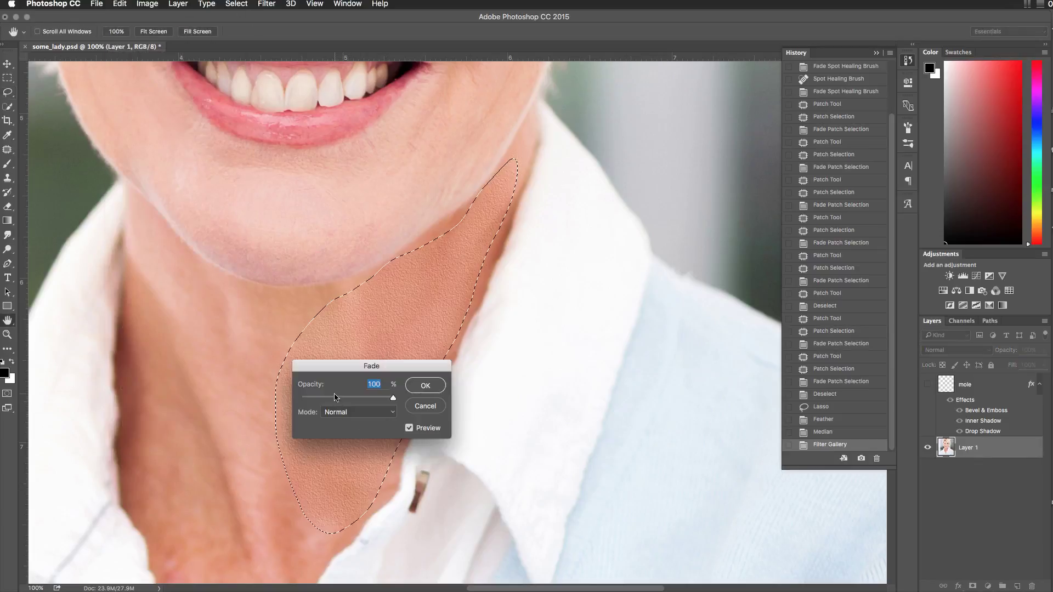
left_click(333, 397)
left_click(424, 385)
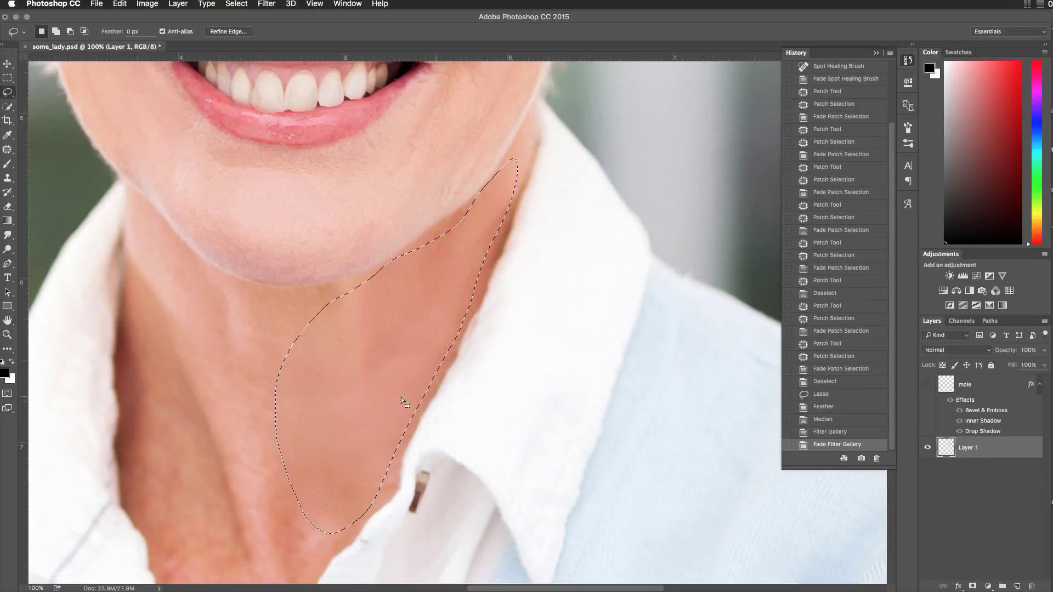
left_click(219, 306)
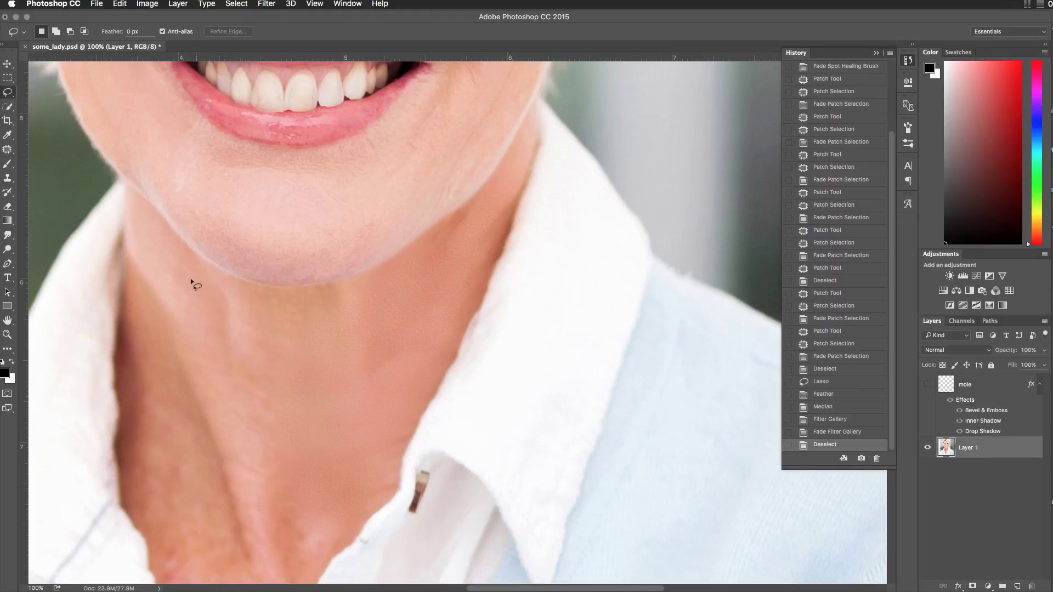
mouse_move(160, 233)
left_mouse_down()
mouse_move(233, 289)
mouse_move(277, 305)
mouse_move(318, 484)
left_mouse_up()
mouse_move(324, 541)
left_mouse_down()
mouse_move(322, 584)
mouse_move(314, 565)
left_mouse_up()
key("super+h")
key("super+minus")
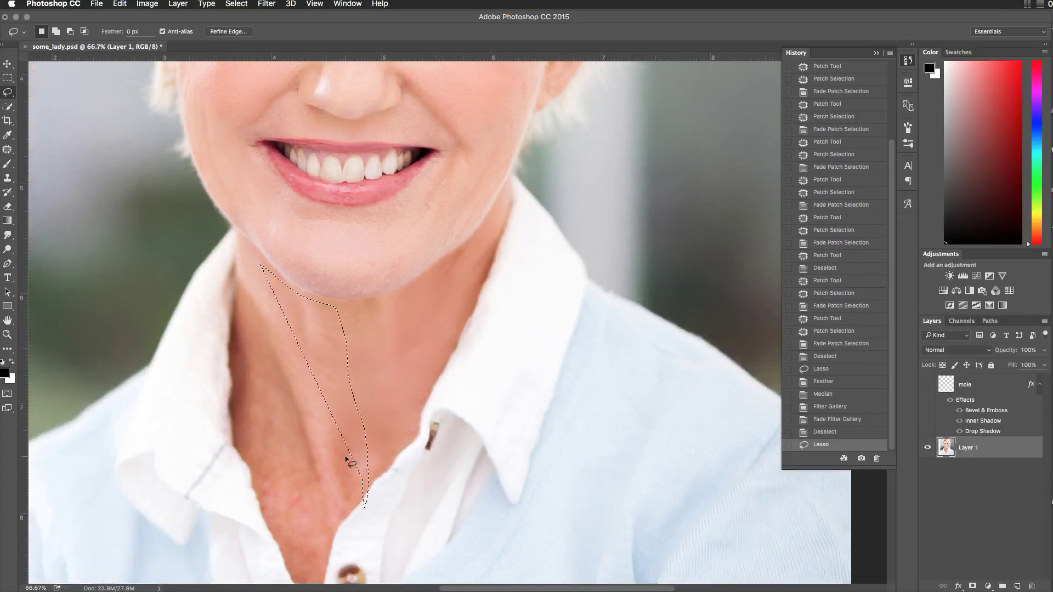
key("super+d")
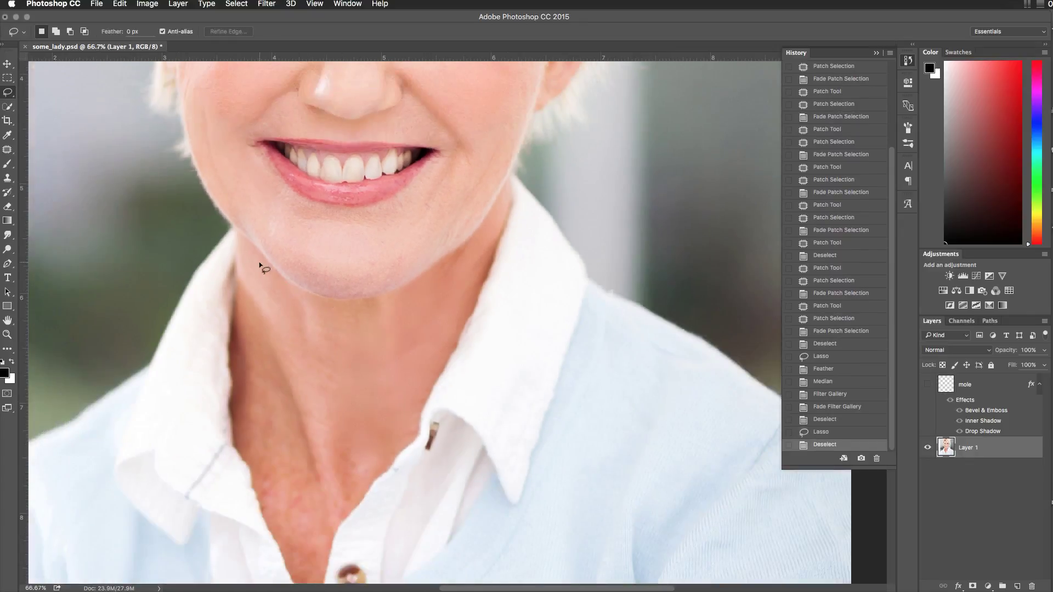
Step: Lasso the front of her neck from under the chin down to the collar opening and feather it by 12 pixels
mouse_move(255, 260)
left_mouse_down()
mouse_move(316, 313)
mouse_move(354, 310)
mouse_move(365, 353)
mouse_move(370, 423)
mouse_move(320, 579)
left_mouse_up()
left_click_drag(278, 526, 266, 505)
left_click_drag(242, 347, 253, 259)
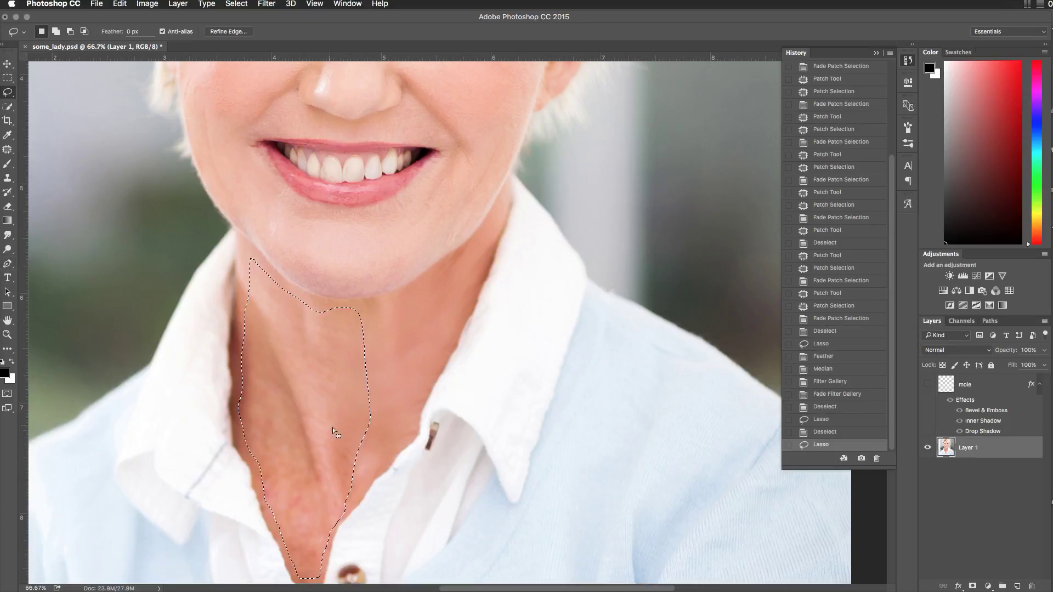
left_click(225, 7)
mouse_move(237, 153)
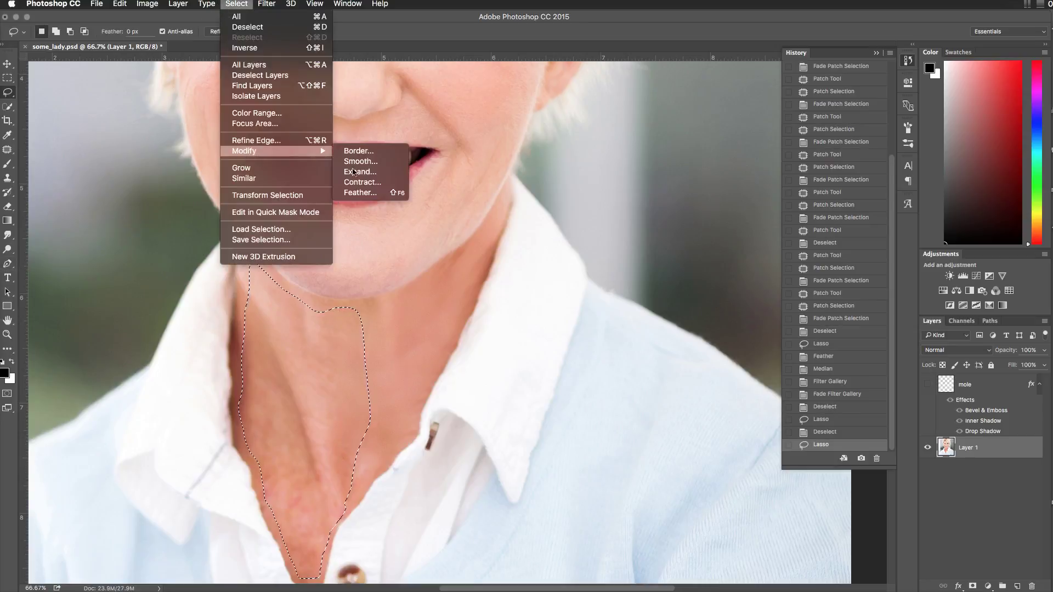
left_click(384, 192)
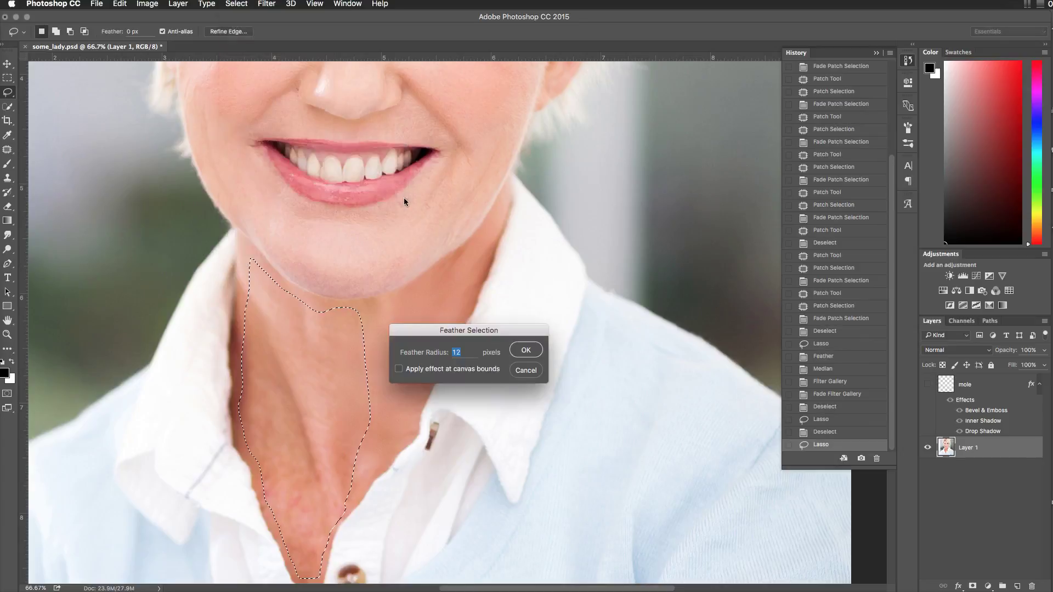
left_click(525, 351)
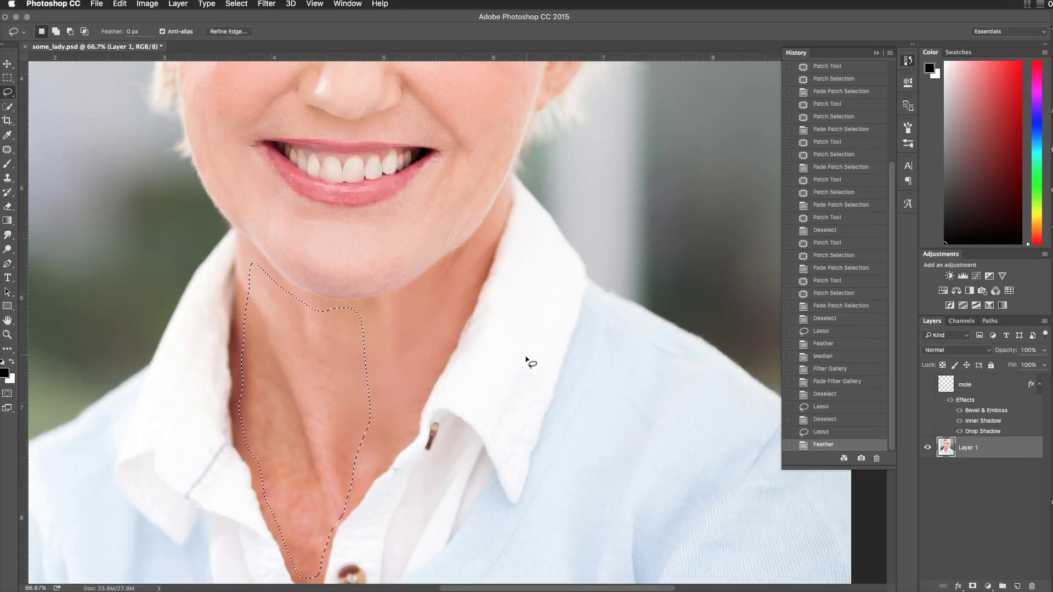
Step: Smooth the feathered front-of-neck selection with the Median noise filter
left_click(267, 4)
mouse_move(323, 168)
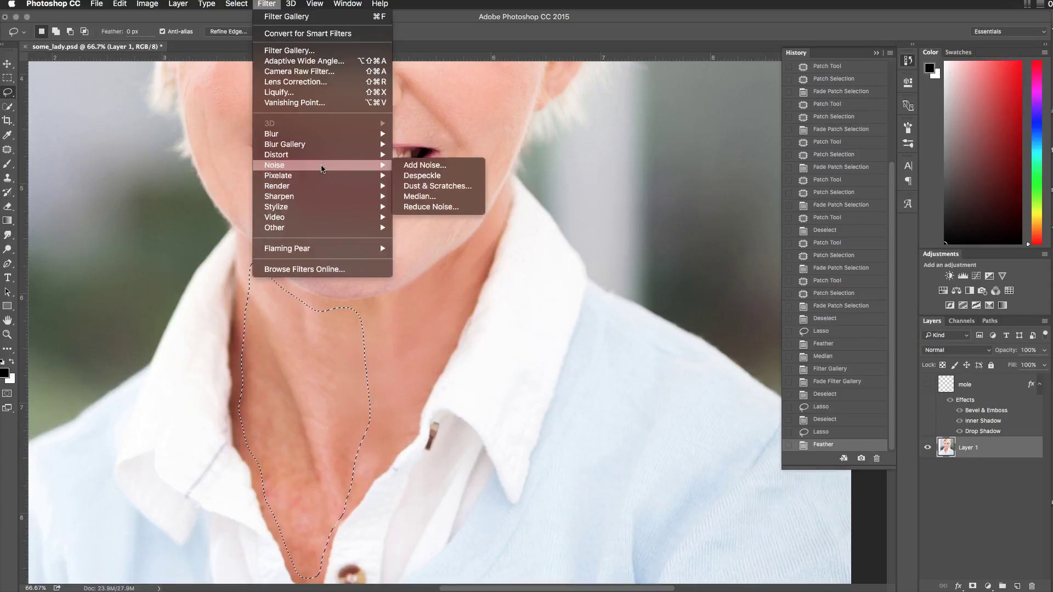
left_click(420, 196)
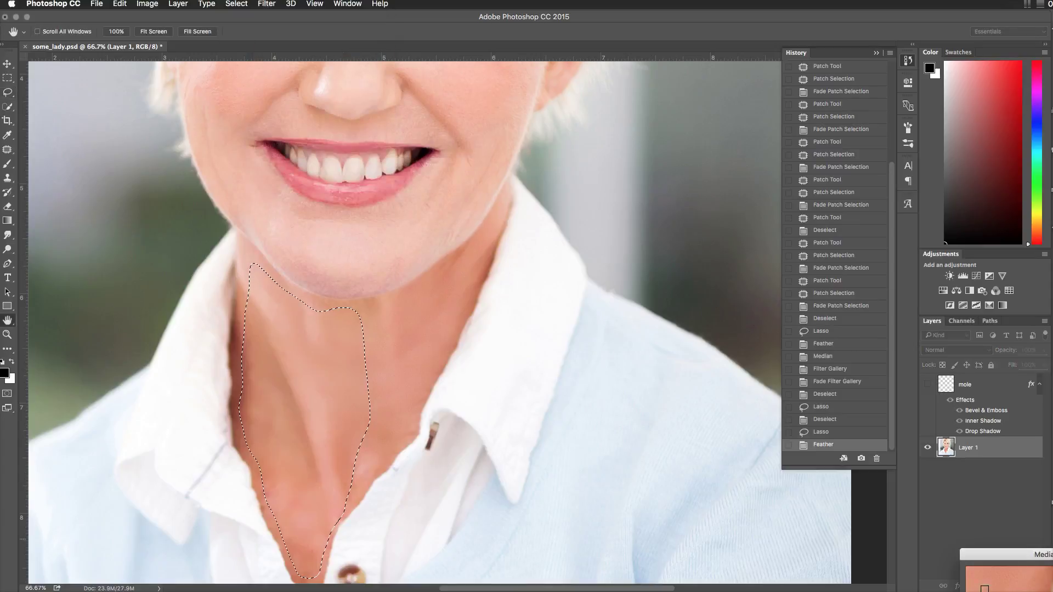
key("Return")
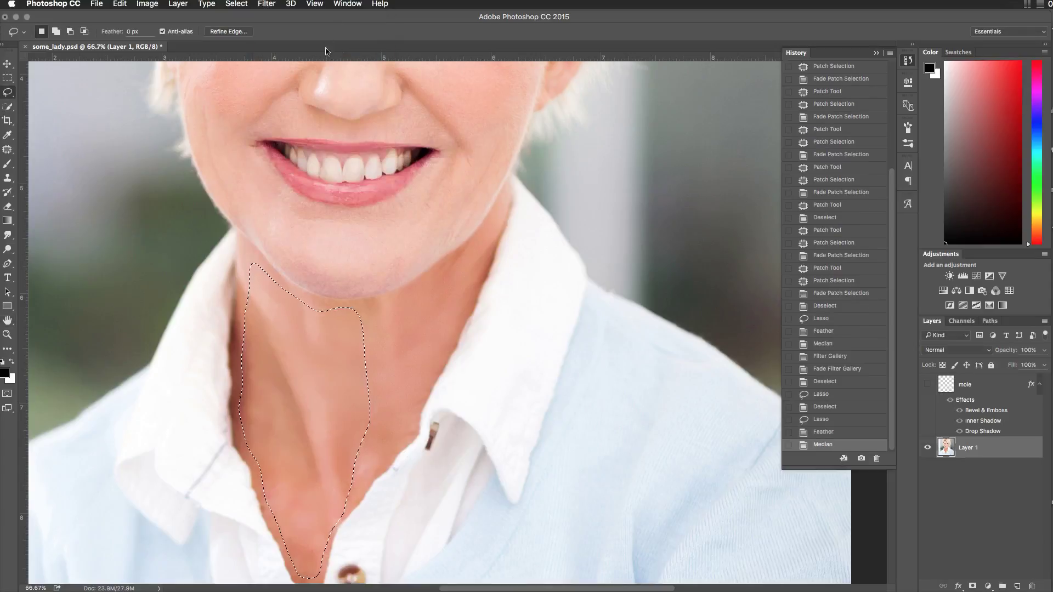
Step: Texturize the front-of-neck selection with Sandstone at 70% scaling, relief 4 and top-right light
left_click(269, 5)
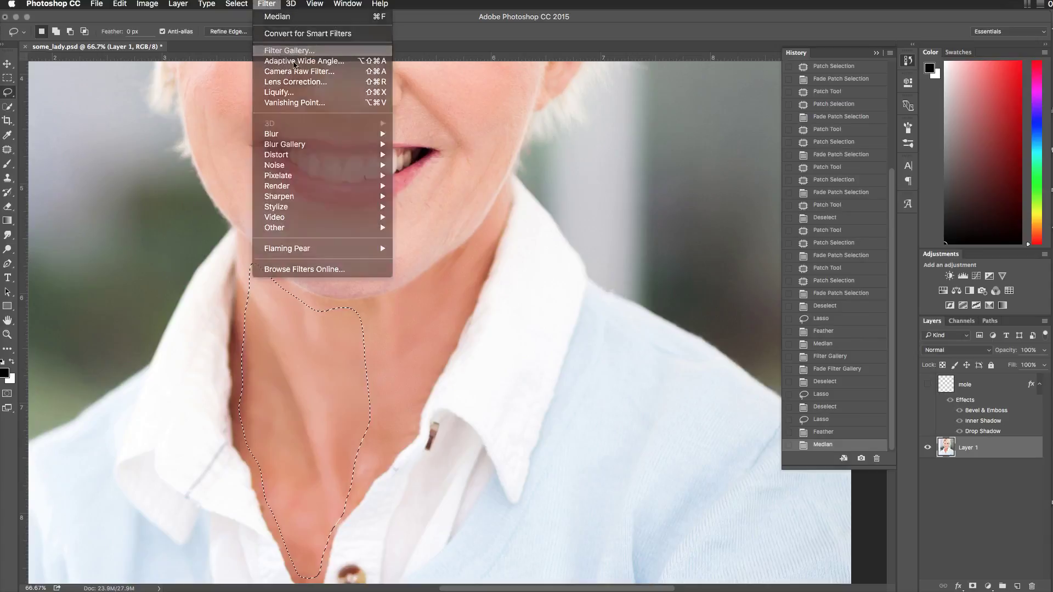
left_click(280, 52)
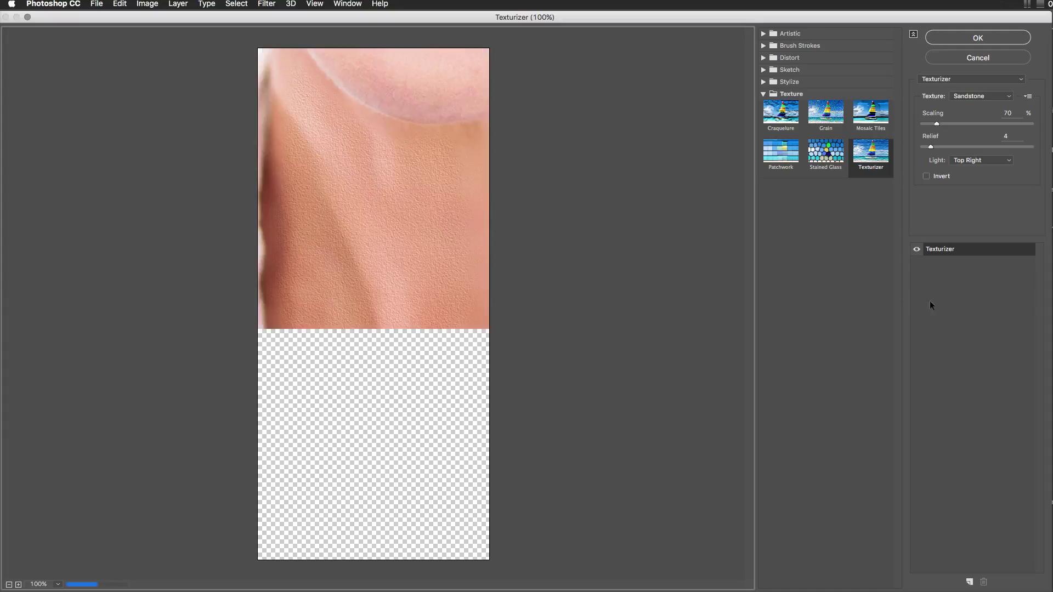
left_click(978, 38)
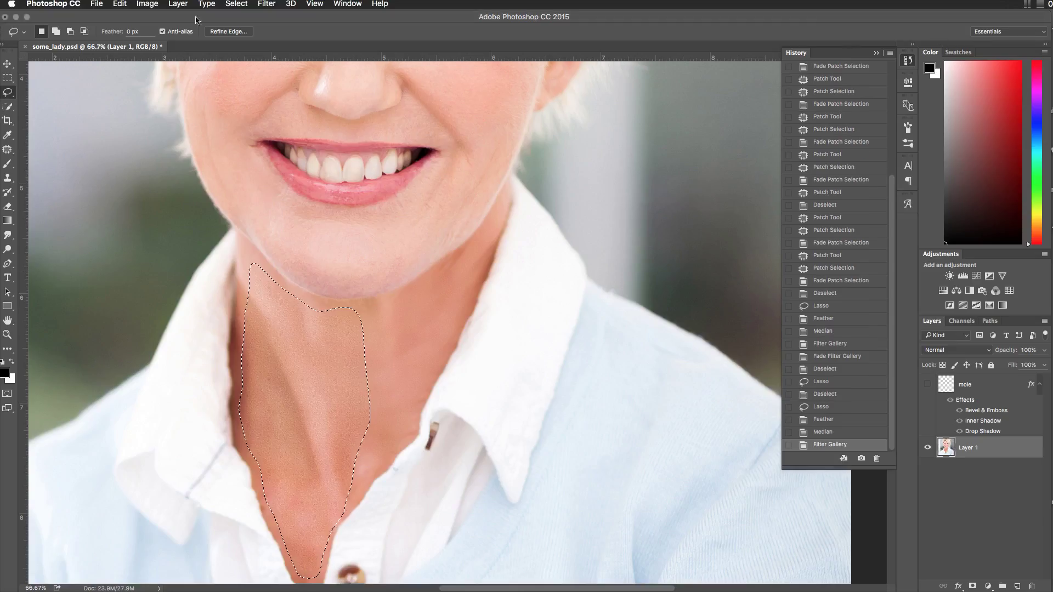
Step: Fade the front-of-neck texture to a lower opacity and deselect the area
key("super+shift+f")
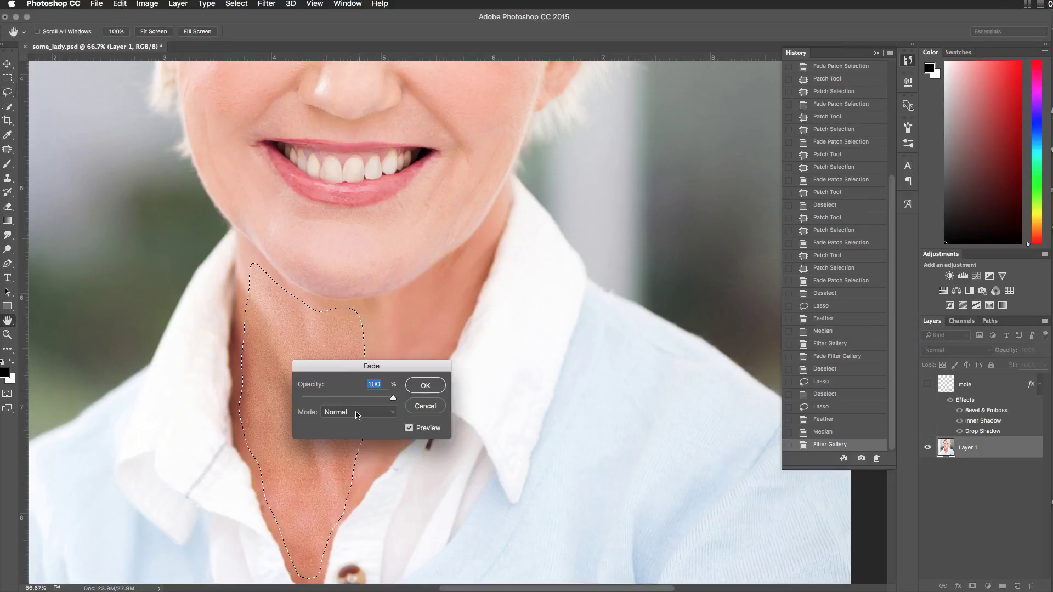
left_click_drag(359, 400, 332, 399)
left_click(435, 391)
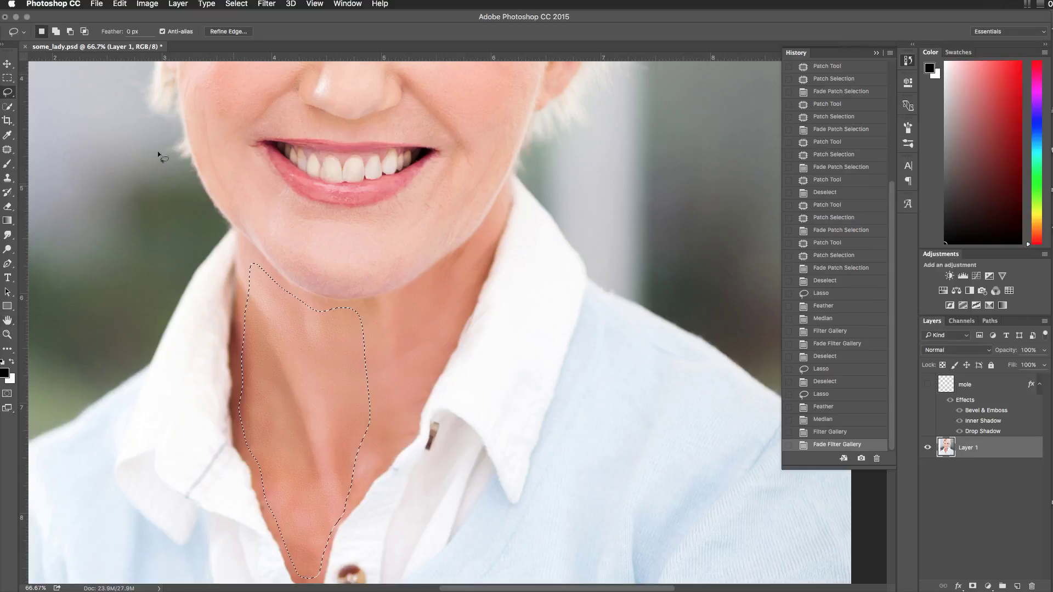
left_click(5, 79)
key("super+d")
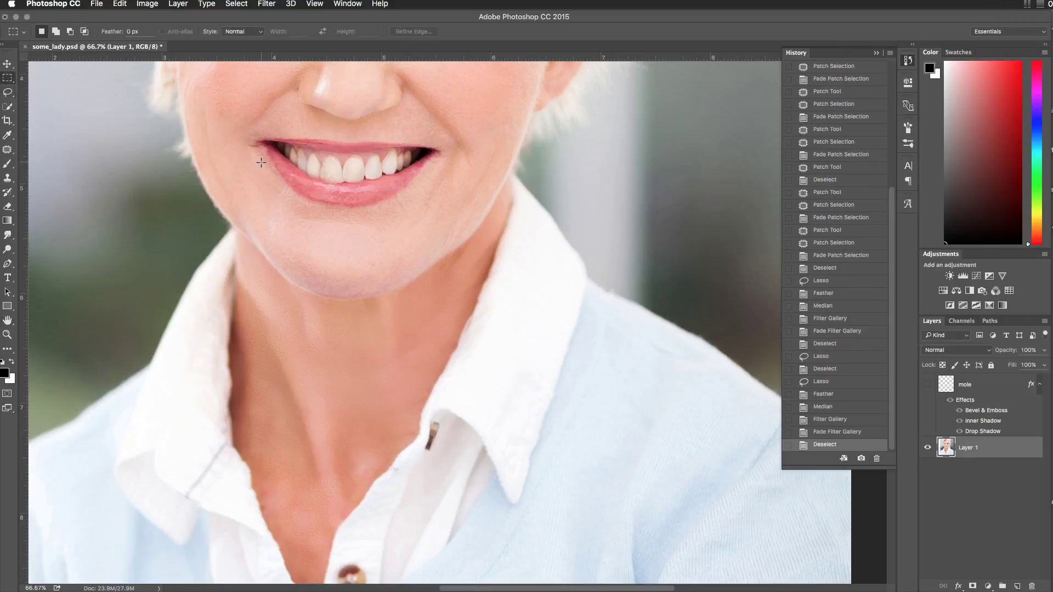
Step: Apply the Grain texture filter to the whole portrait with intensity 19, contrast 0 and the Enlarged grain type
key("super+0")
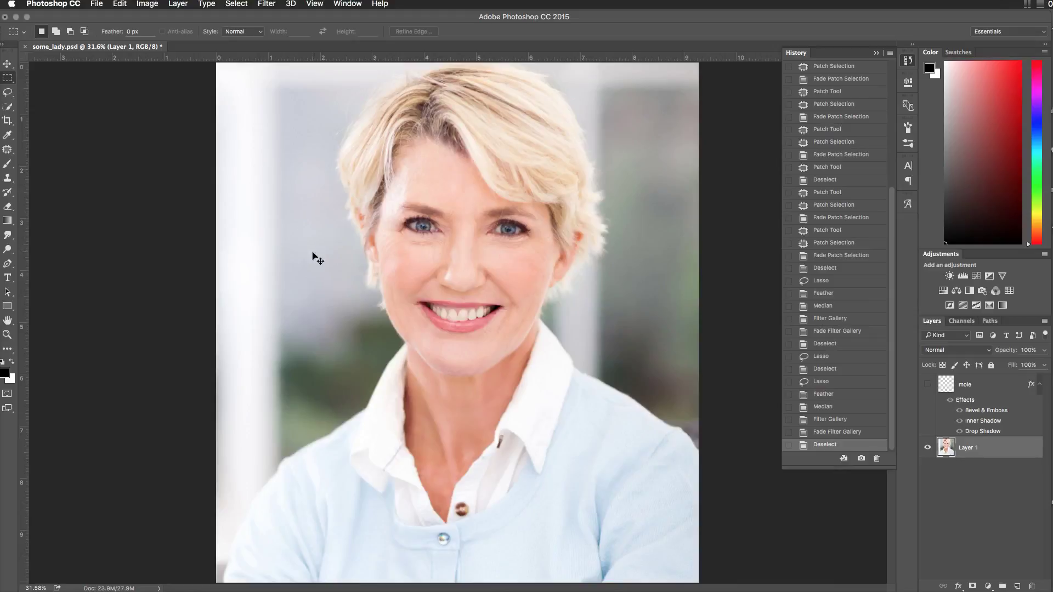
key("super+plus")
key("super+plus")
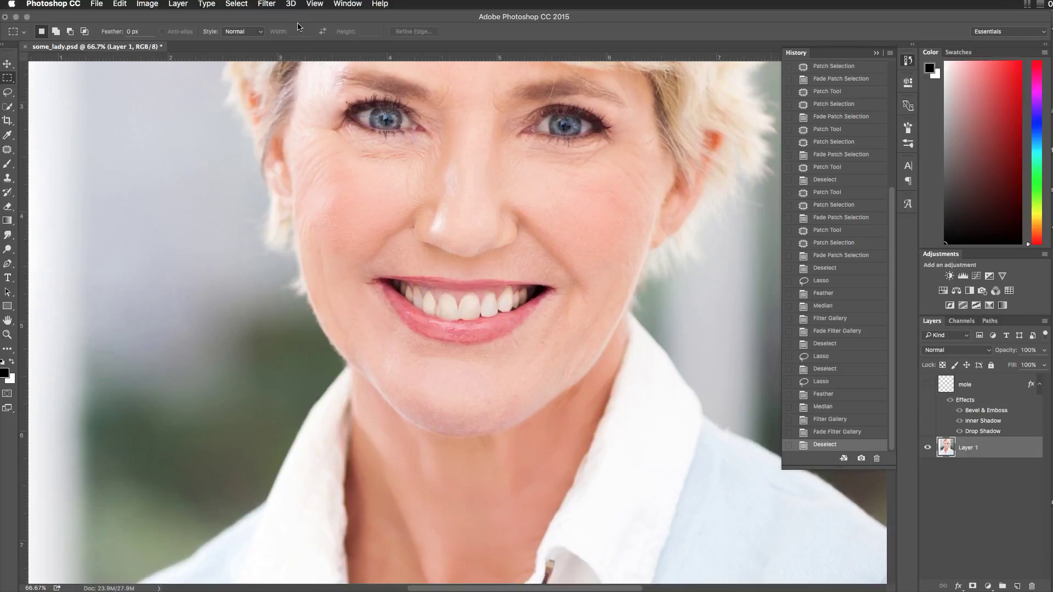
left_click(266, 4)
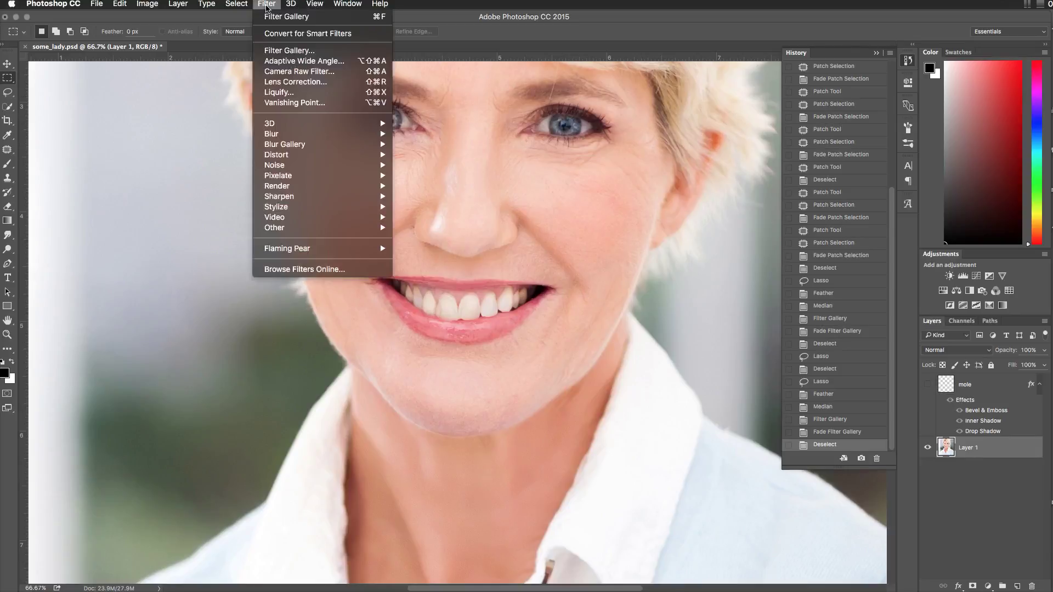
left_click(269, 51)
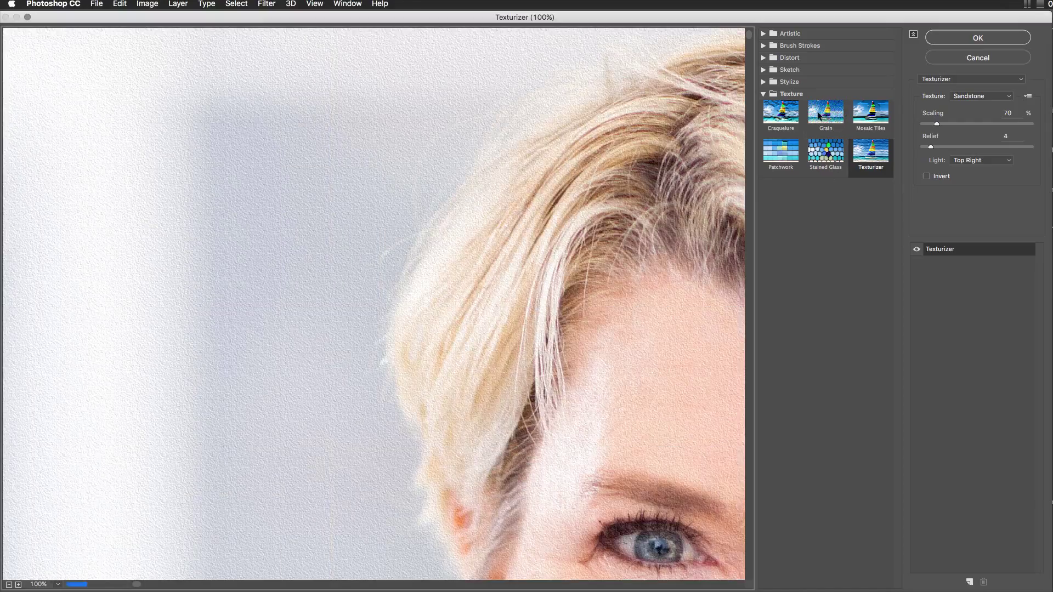
left_click(826, 113)
left_click_drag(583, 426, 134, 89)
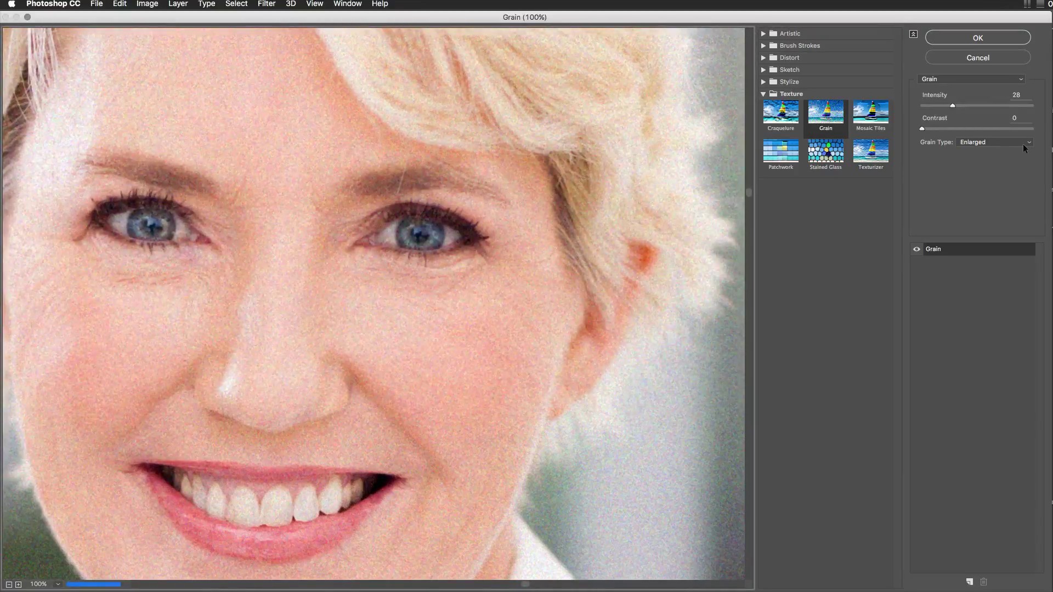
left_click_drag(953, 105, 1011, 106)
left_click_drag(935, 107, 942, 108)
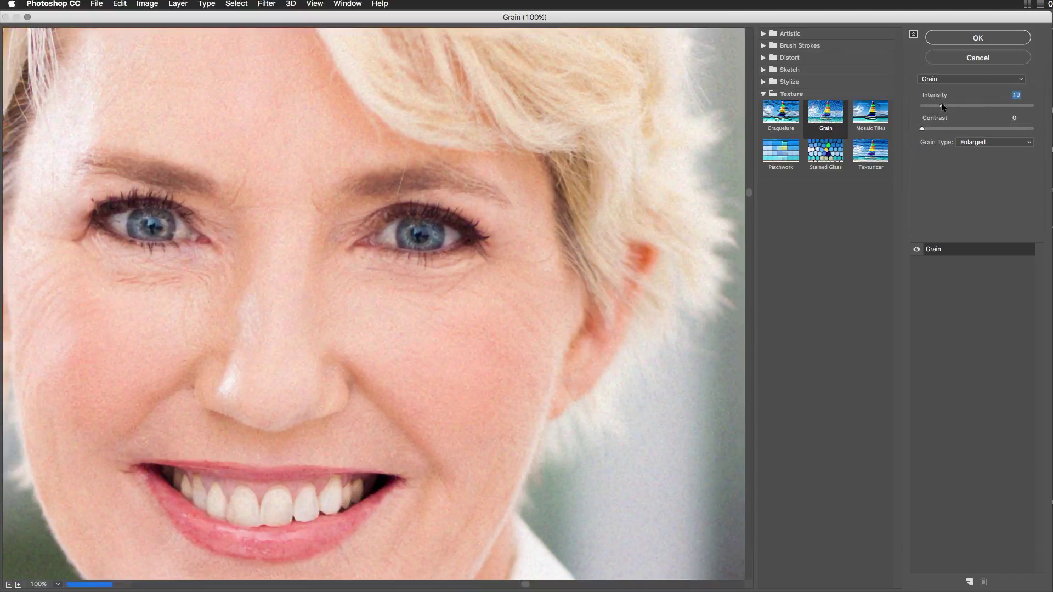
left_click(978, 38)
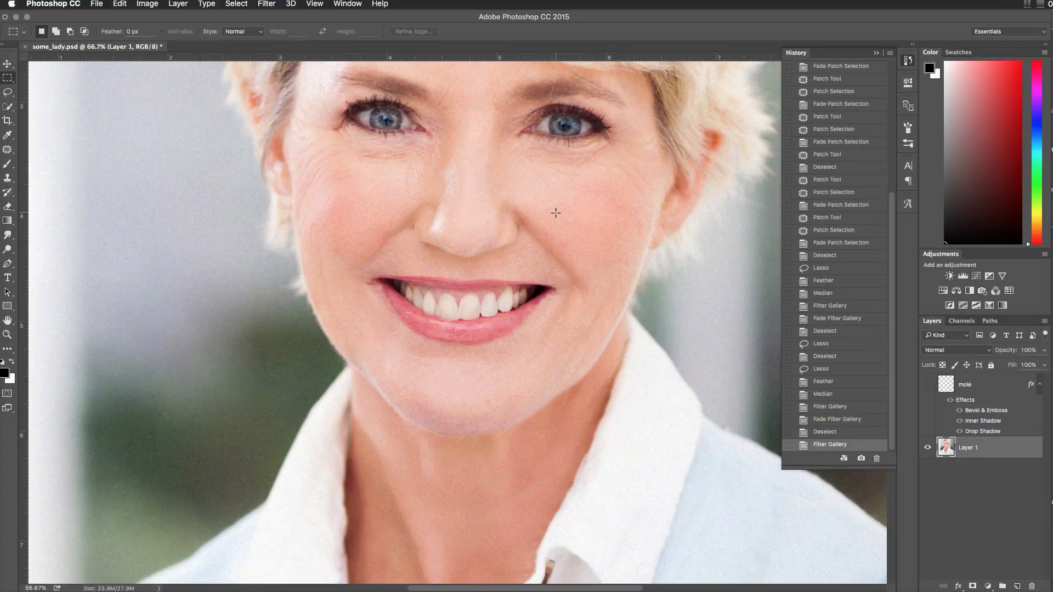
Step: Fade the grain over the portrait using a different blending mode
key("super+shift+f")
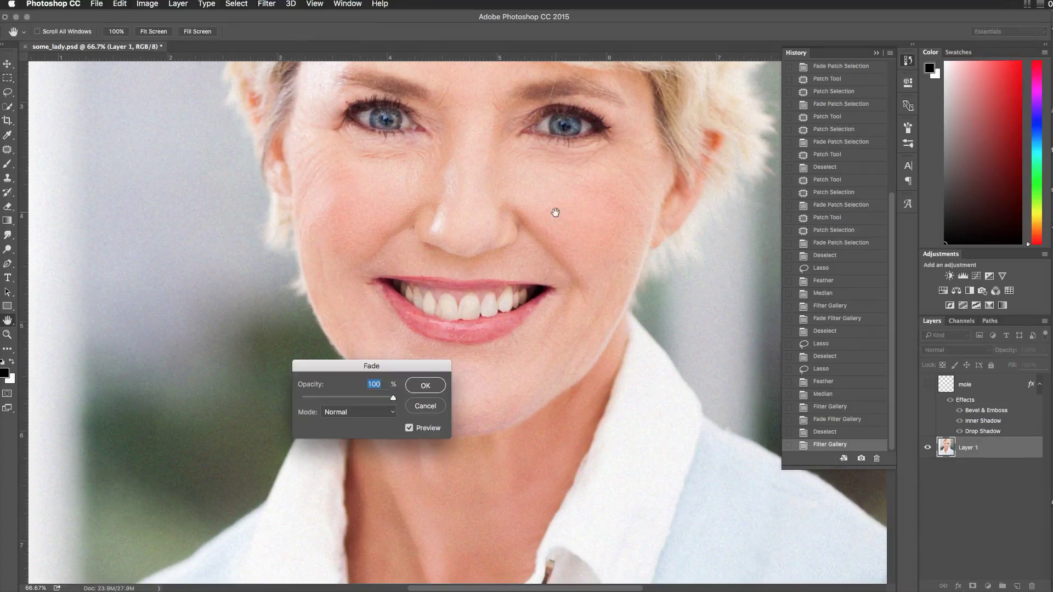
left_click(344, 418)
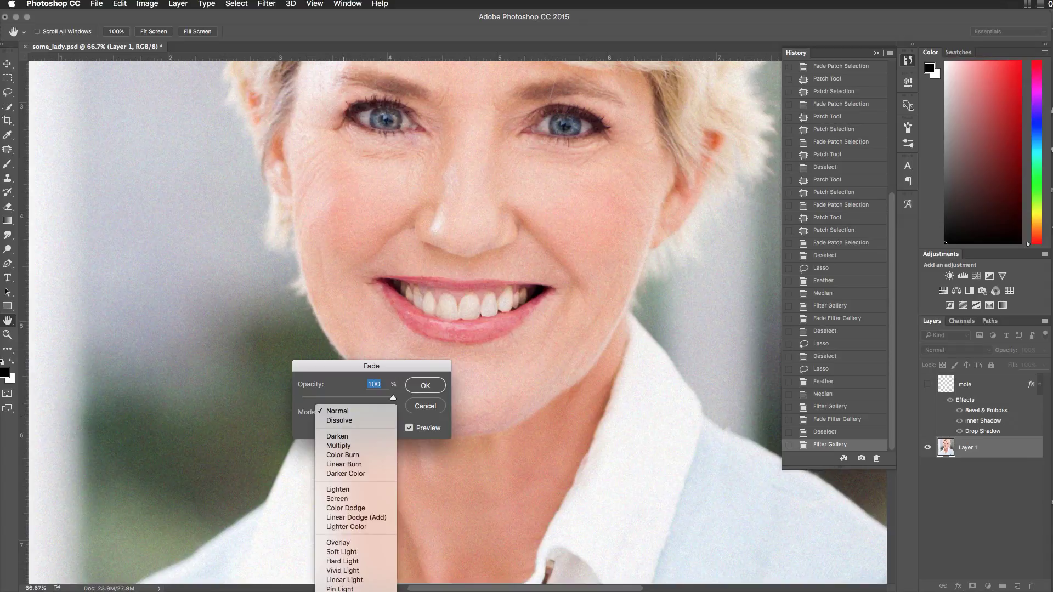
left_click(362, 513)
left_click(430, 387)
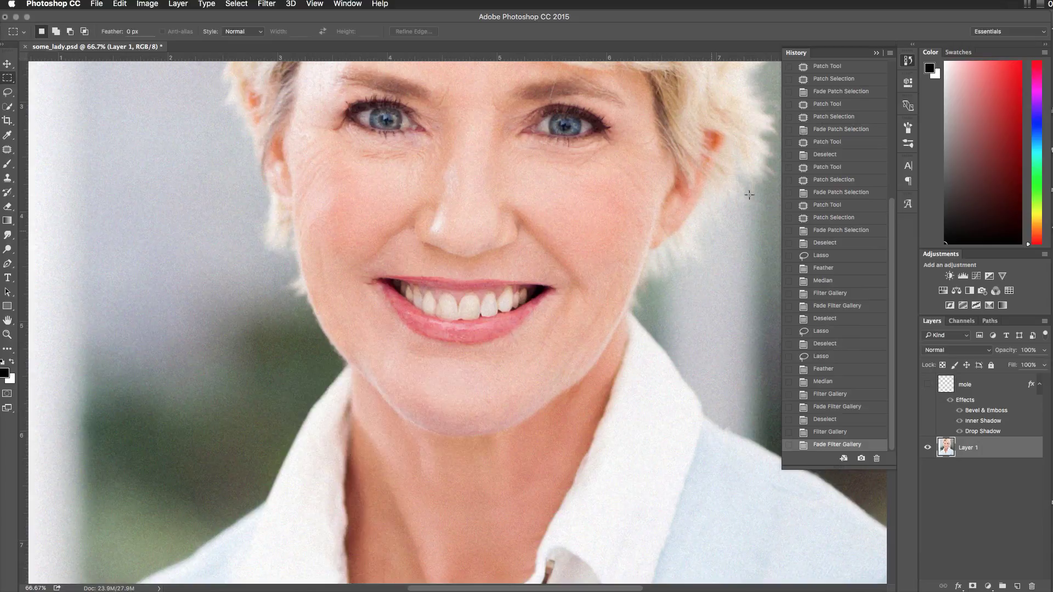
Step: Compare the retouched face with the original by reverting to the opening snapshot and returning to the latest history state
scroll(849, 71, "up", 5)
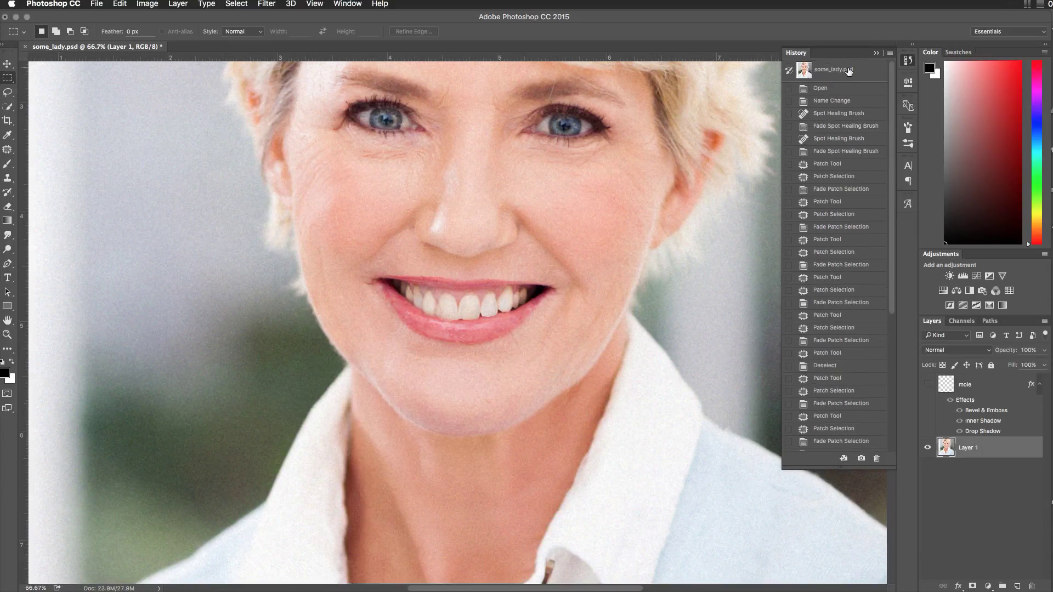
left_click(849, 72)
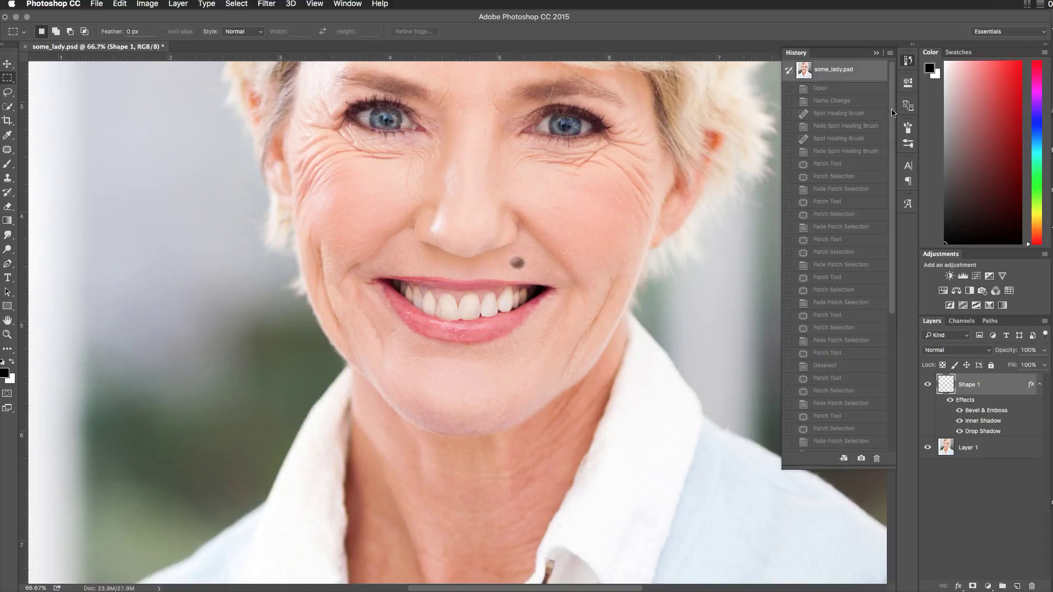
scroll(892, 112, "down", 6)
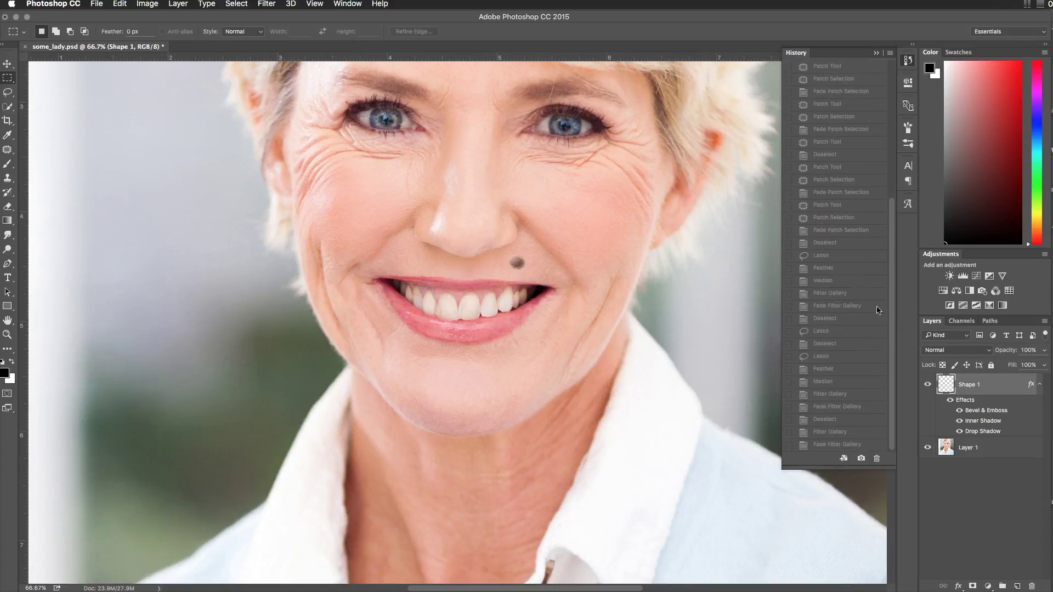
left_click(835, 444)
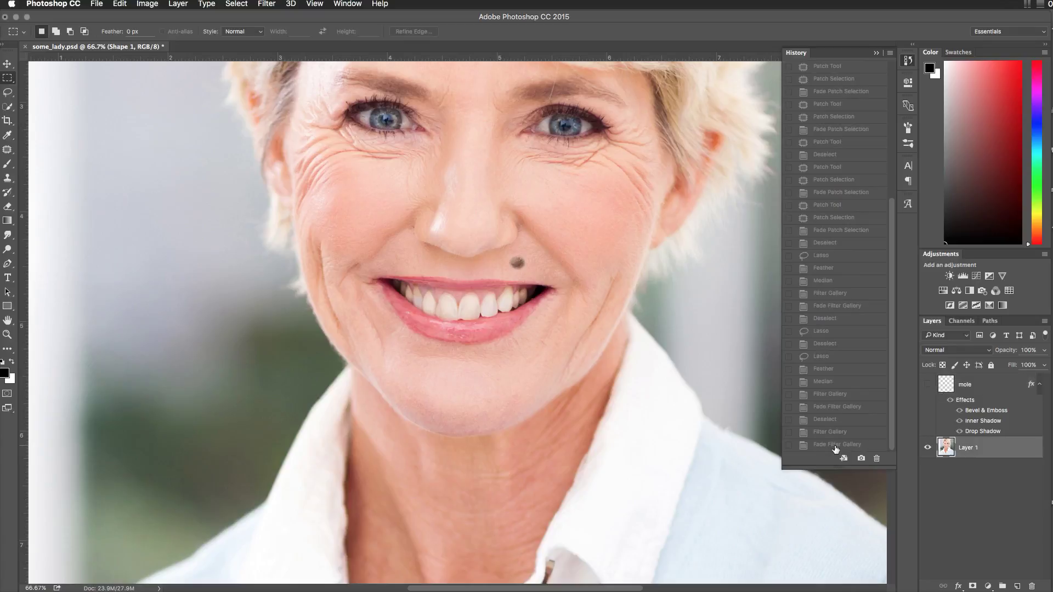
Step: Show the mole layer and merge it down into the portrait layer
left_click(928, 386)
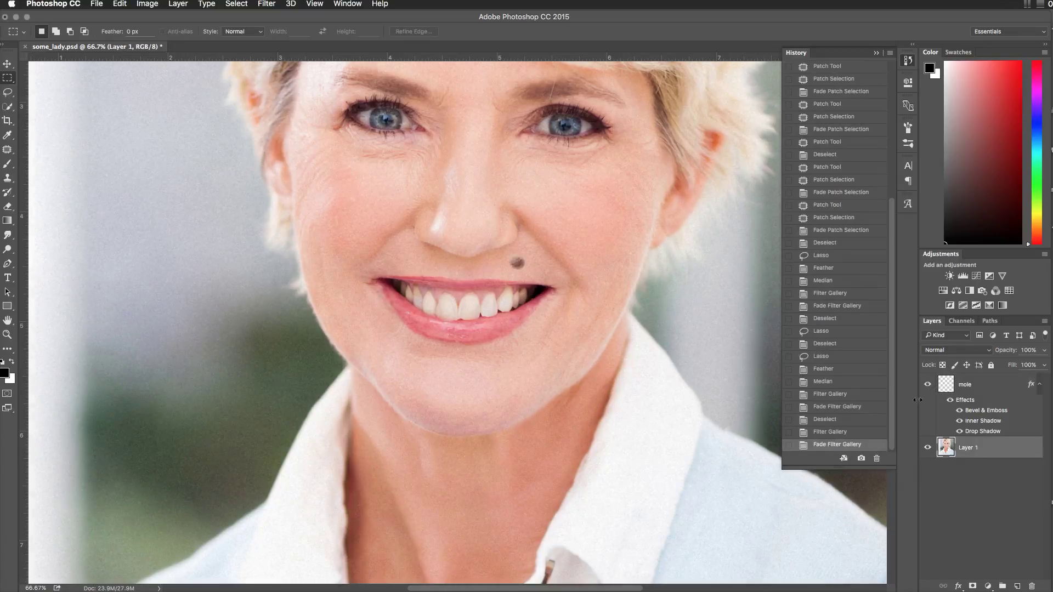
right_click(983, 386)
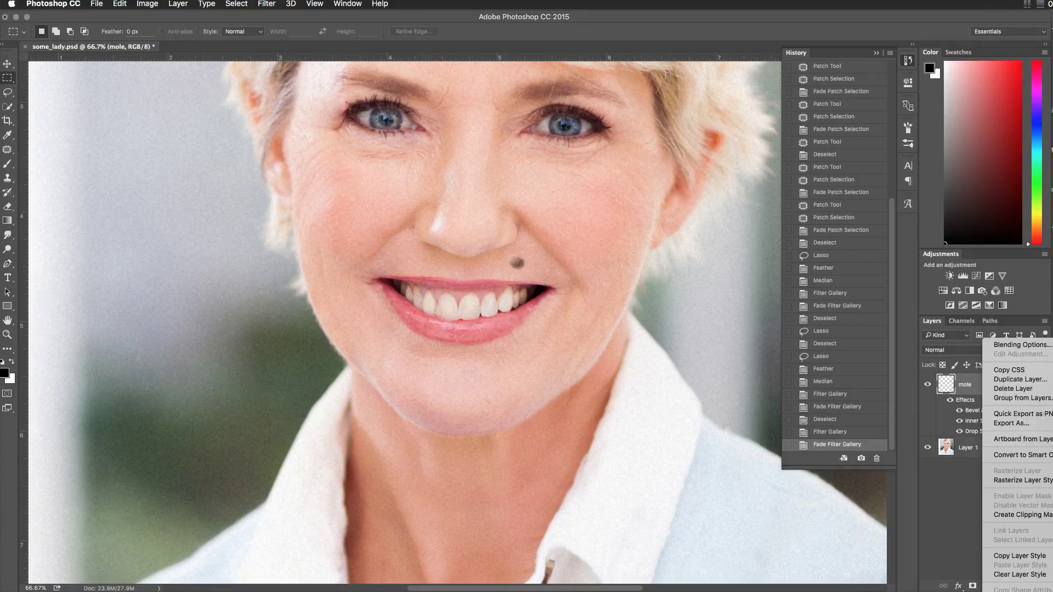
key("super+e")
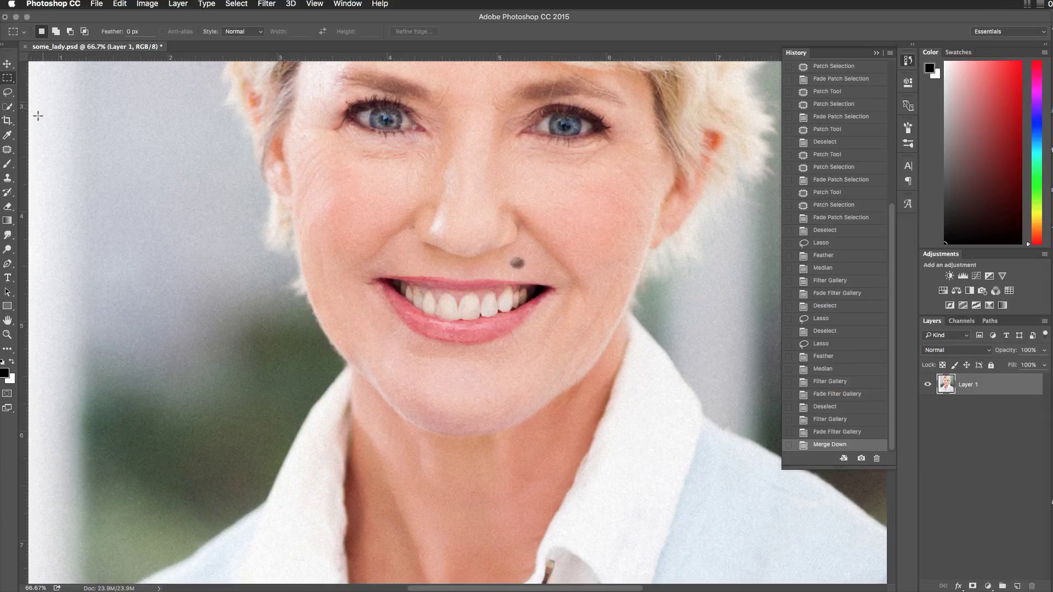
Step: Remove the mole above the upper lip with the Spot Healing Brush in Content-Aware mode
left_click(10, 152)
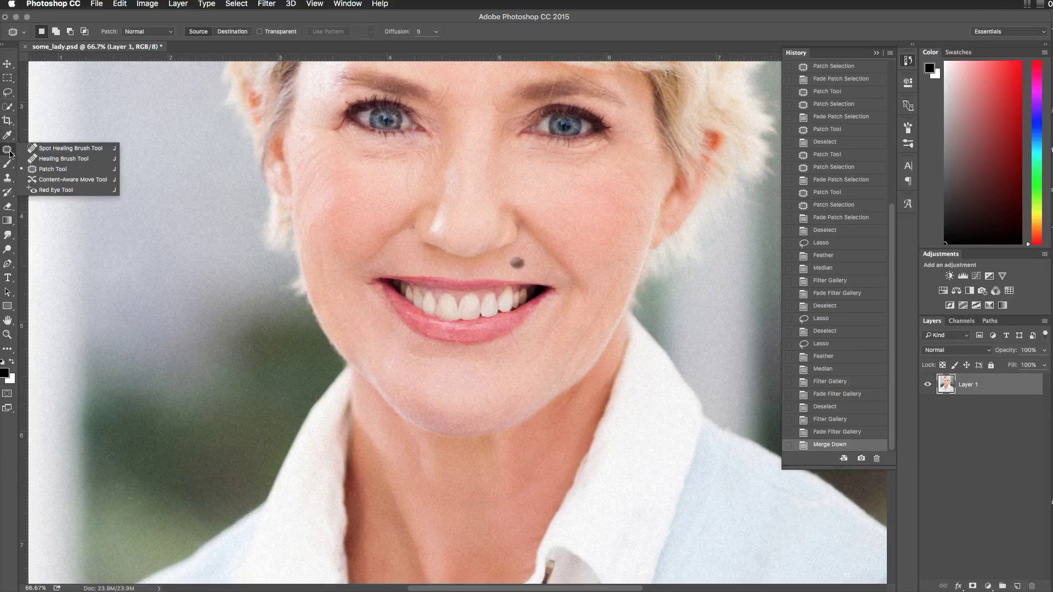
left_click(68, 148)
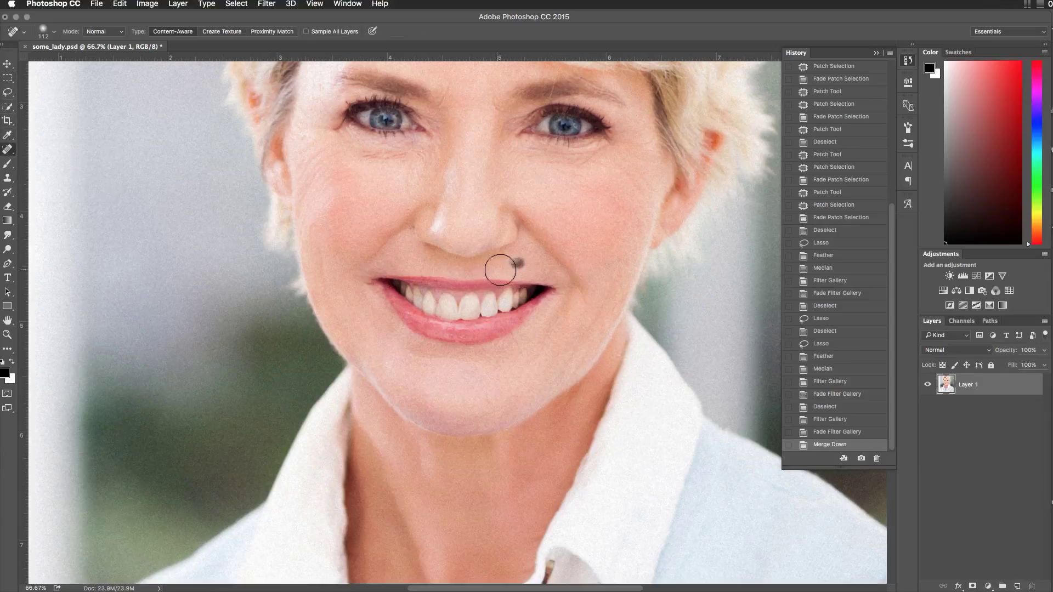
mouse_move(523, 266)
left_mouse_down()
mouse_move(511, 263)
mouse_move(522, 264)
left_mouse_up()
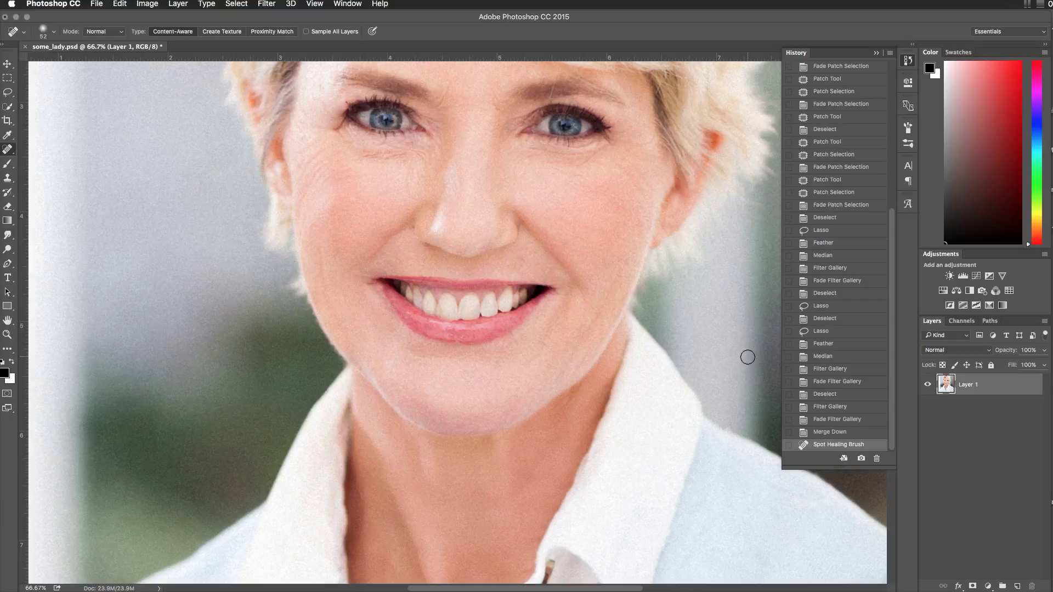
Step: Fade the spot healing on the mole to 32% opacity
key("super+shift+f")
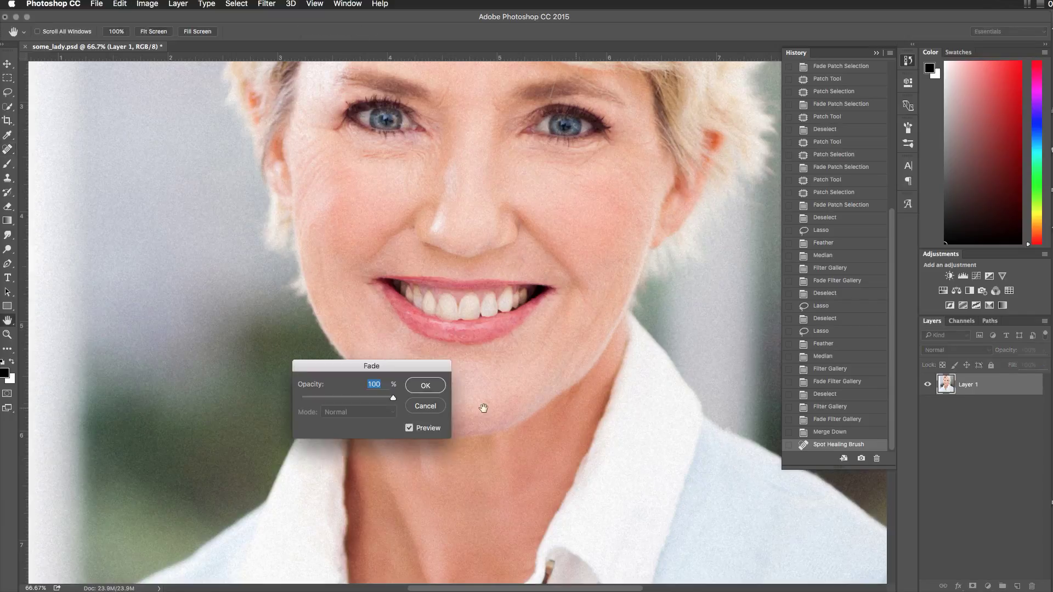
mouse_move(343, 400)
left_mouse_down()
mouse_move(305, 400)
mouse_move(331, 401)
left_mouse_up()
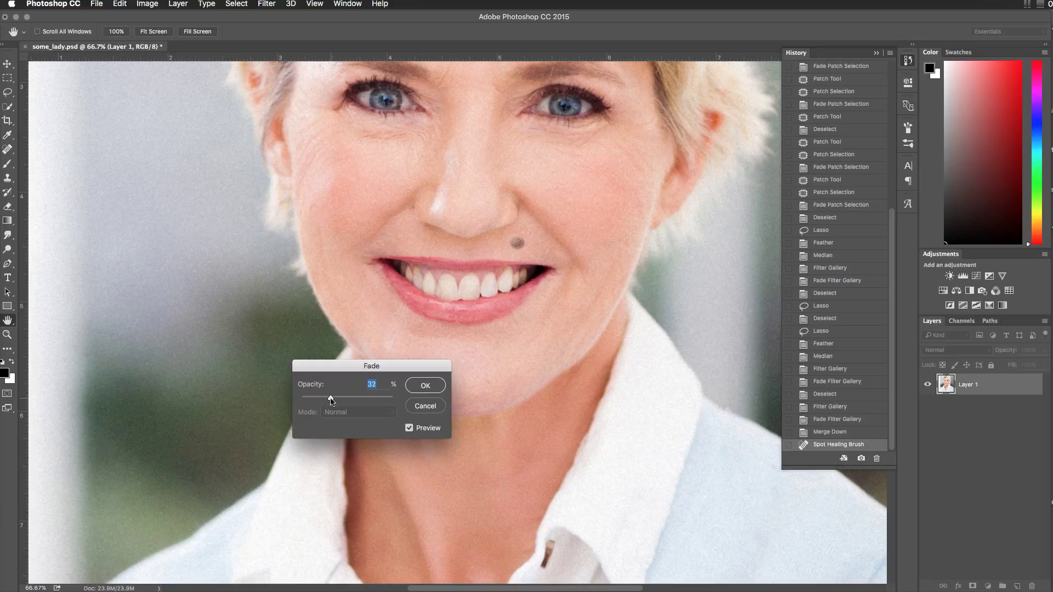
left_click(426, 385)
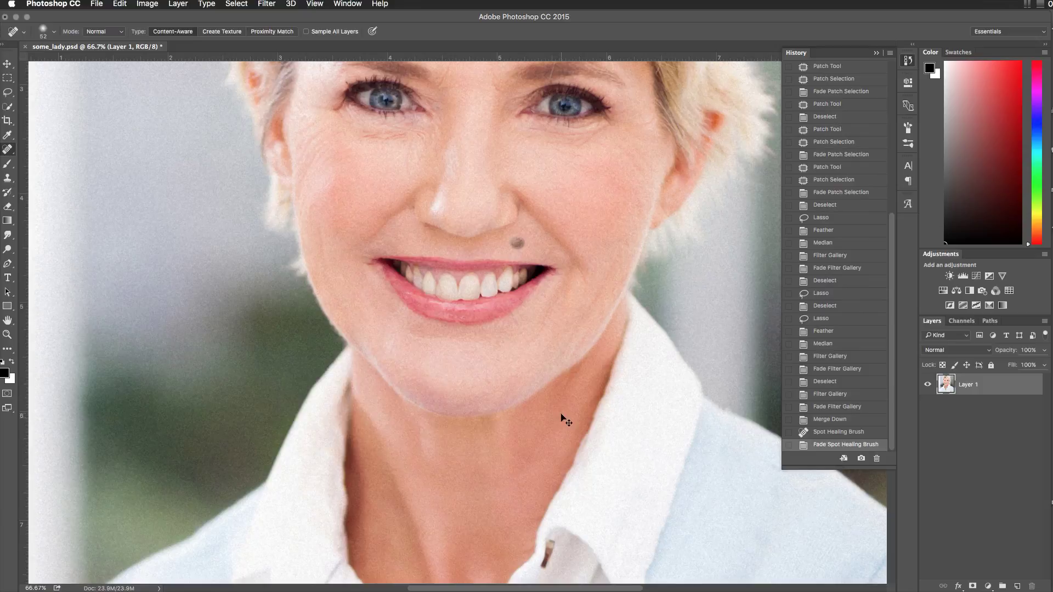
Step: Compare the whole portrait before and after retouching using the original snapshot, ending on the final faded healing state
key("super+0")
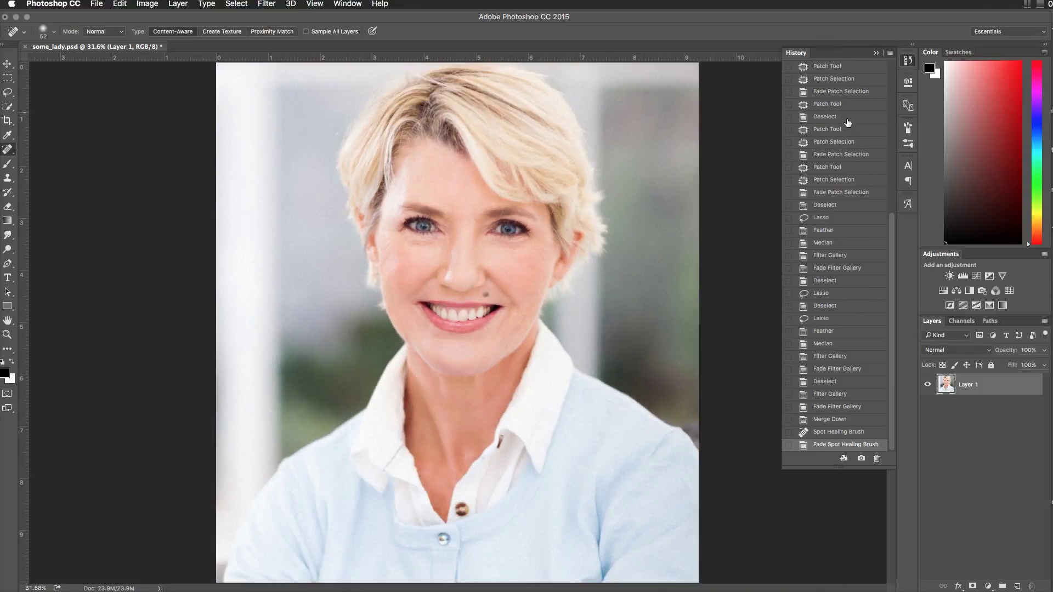
scroll(839, 74, "up", 5)
left_click(848, 73)
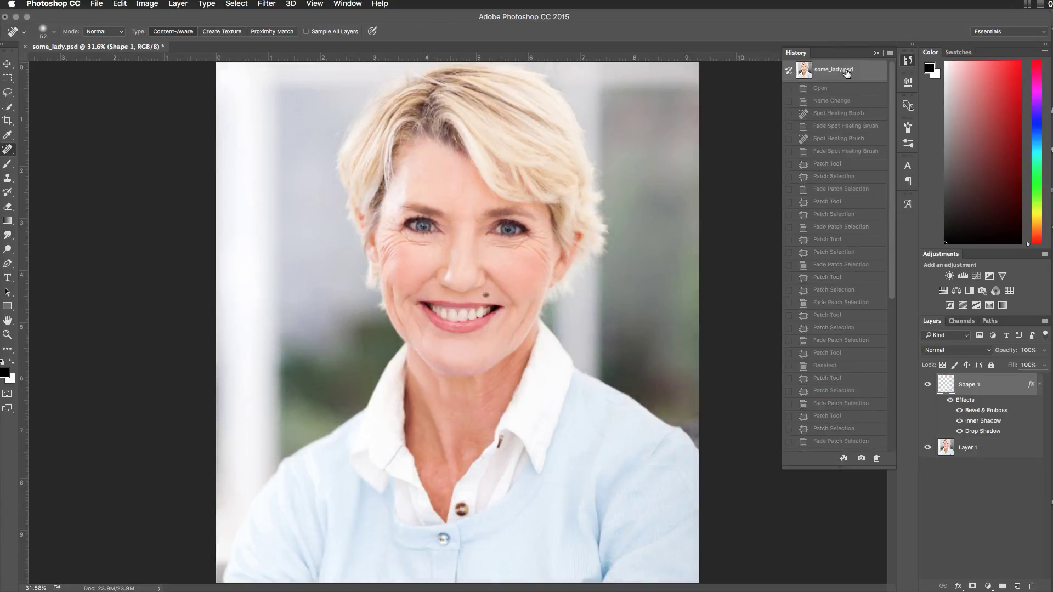
scroll(855, 266, "down", 10)
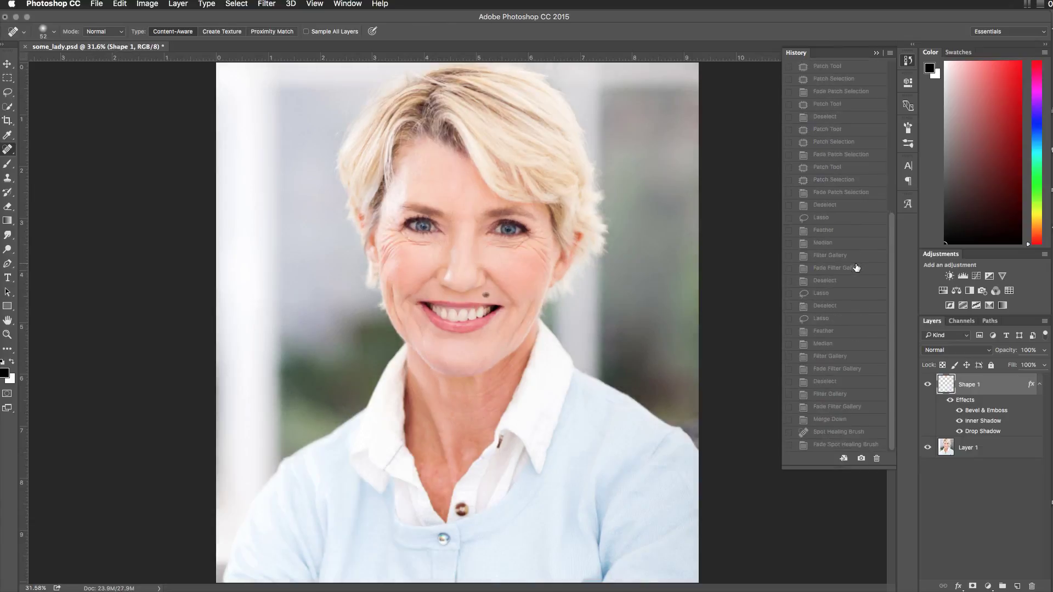
left_click(843, 447)
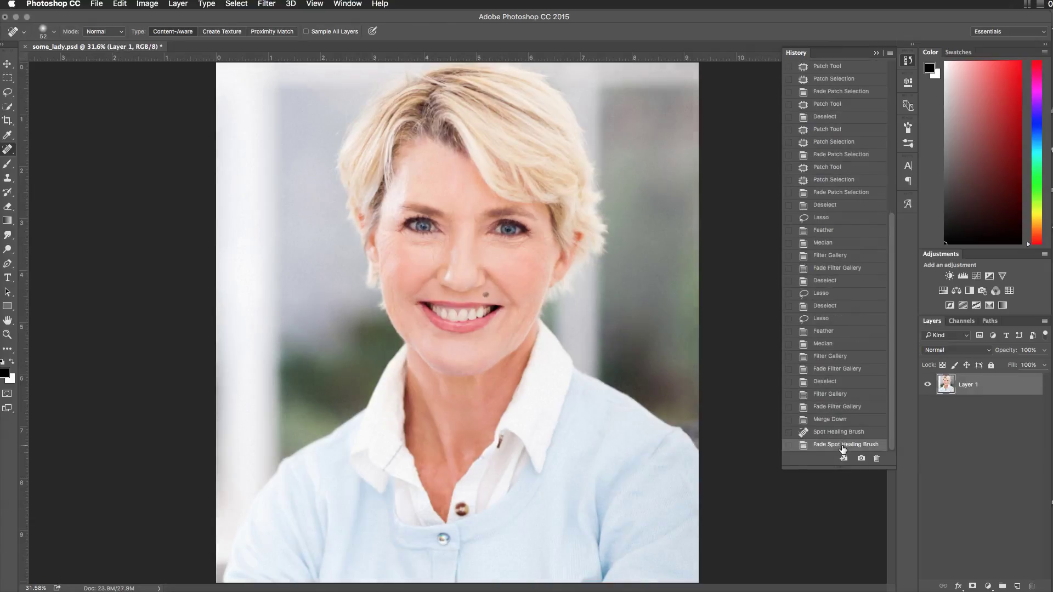